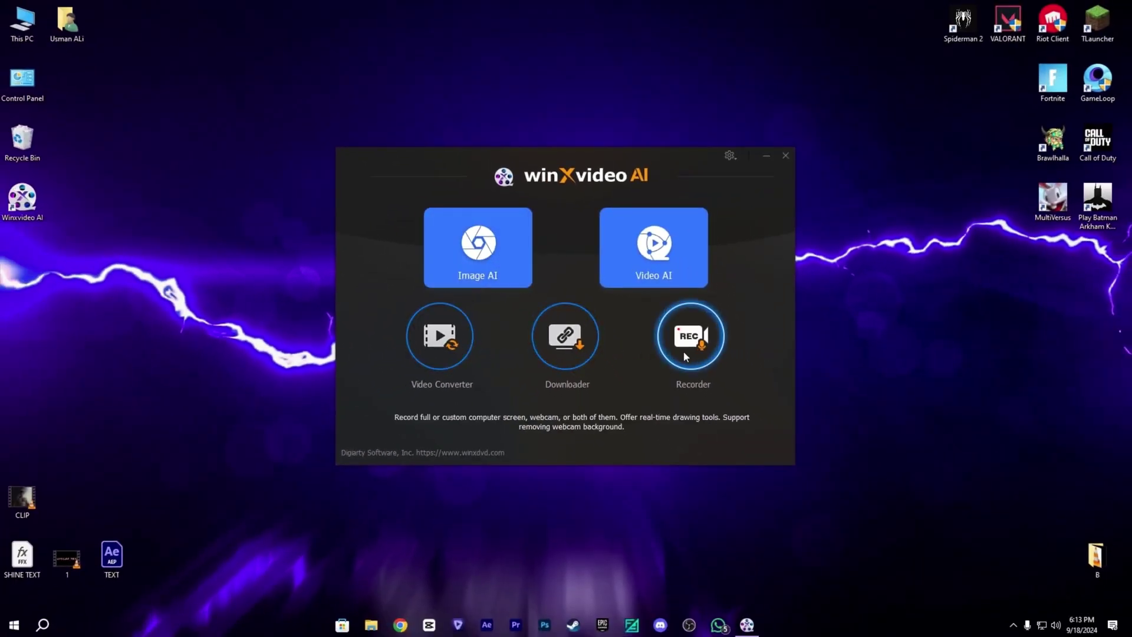
Step: Load CLIP.mp4 into Winxvideo AI's Video AI enhancement workspace
click(667, 274)
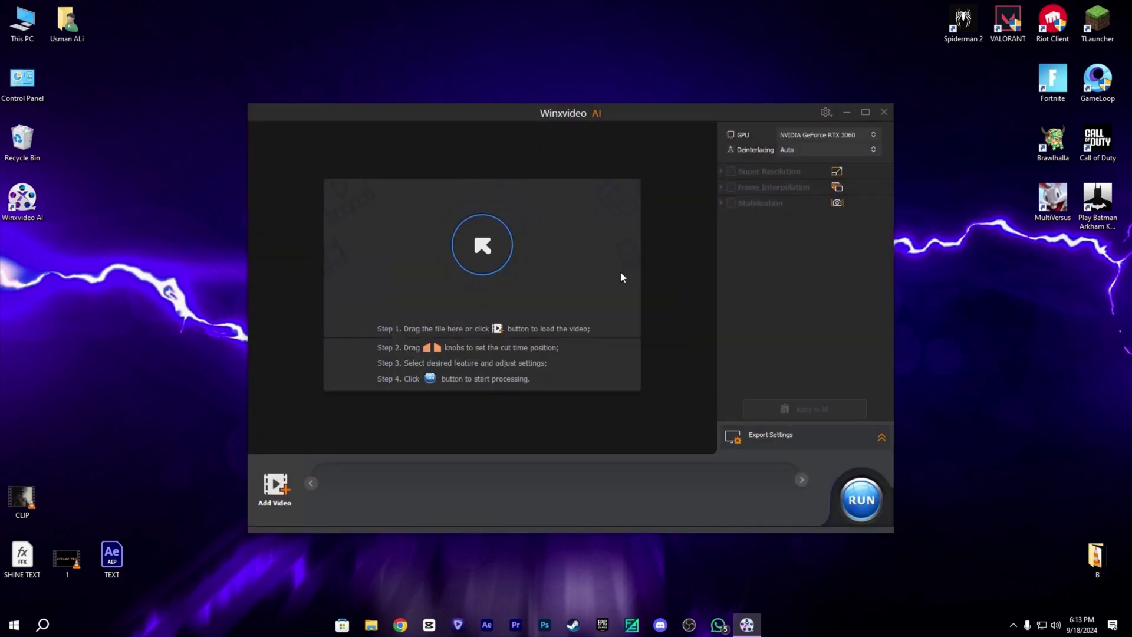
drag(22, 498, 35, 426)
drag(31, 355, 40, 348)
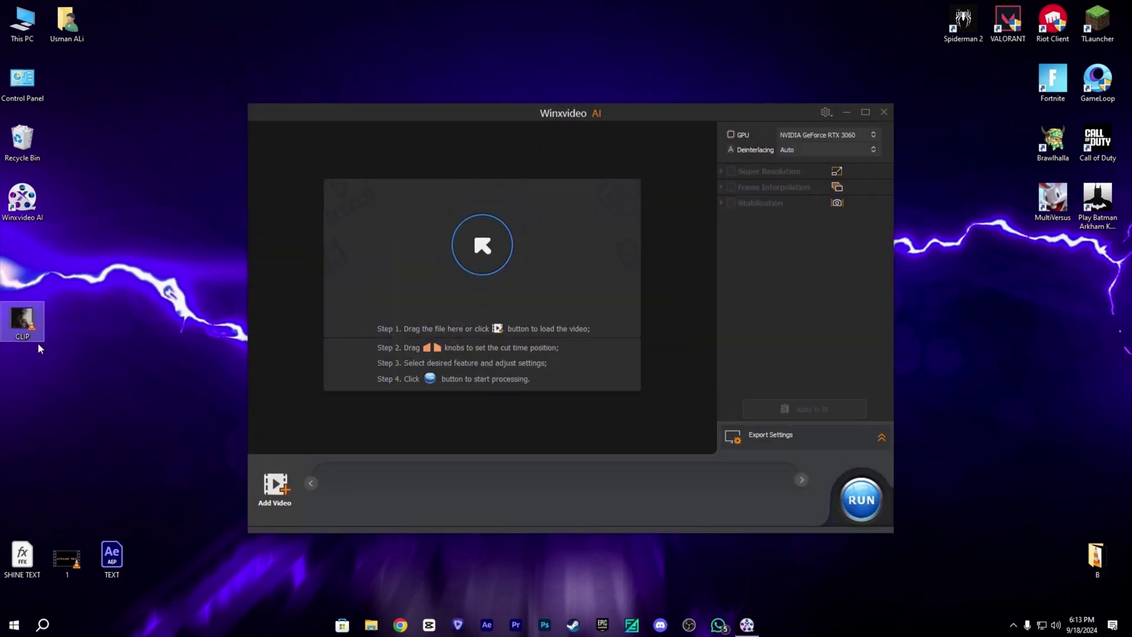
drag(479, 301, 479, 300)
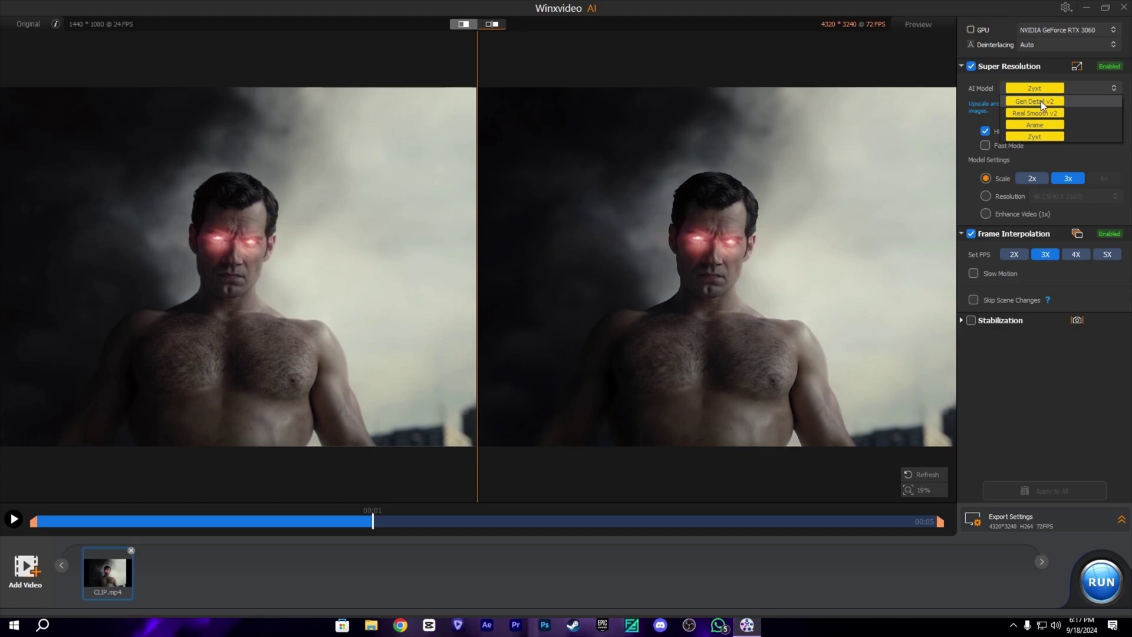
Step: Run a Gen Detail v2 export at 3x scale with 3X frame interpolation
click(1041, 100)
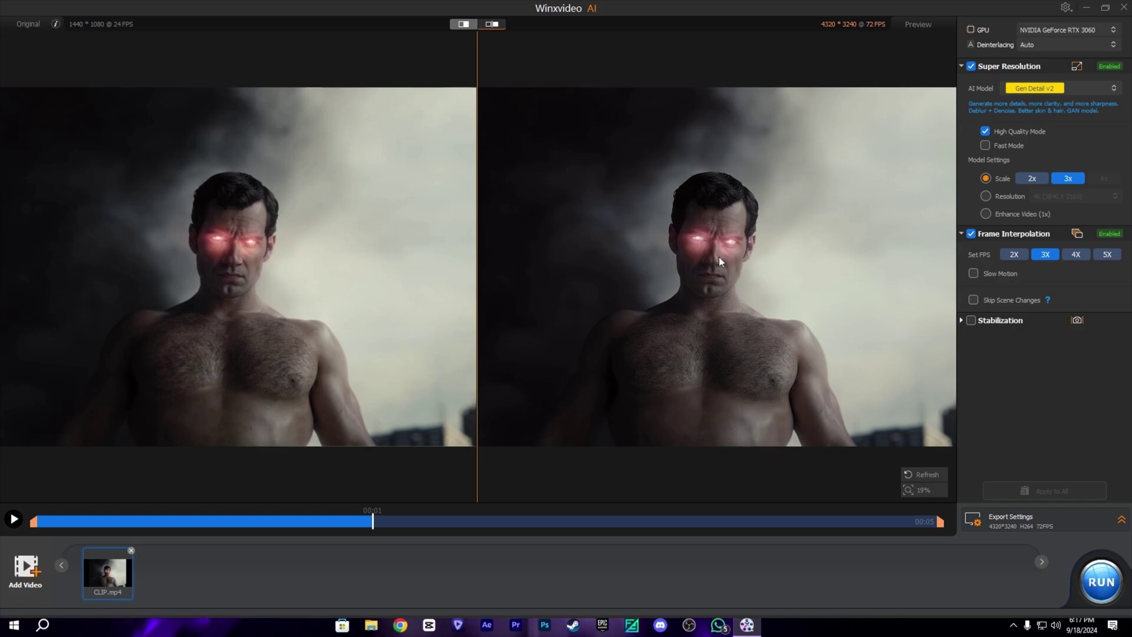
scroll(719, 259, up, 3)
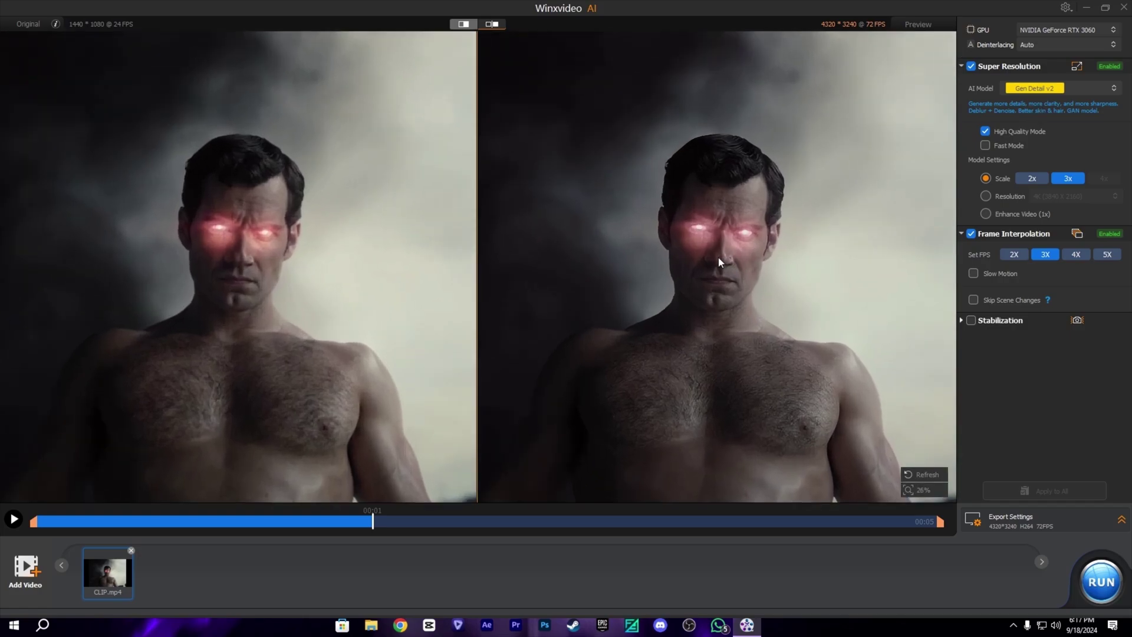
scroll(718, 257, up, 2)
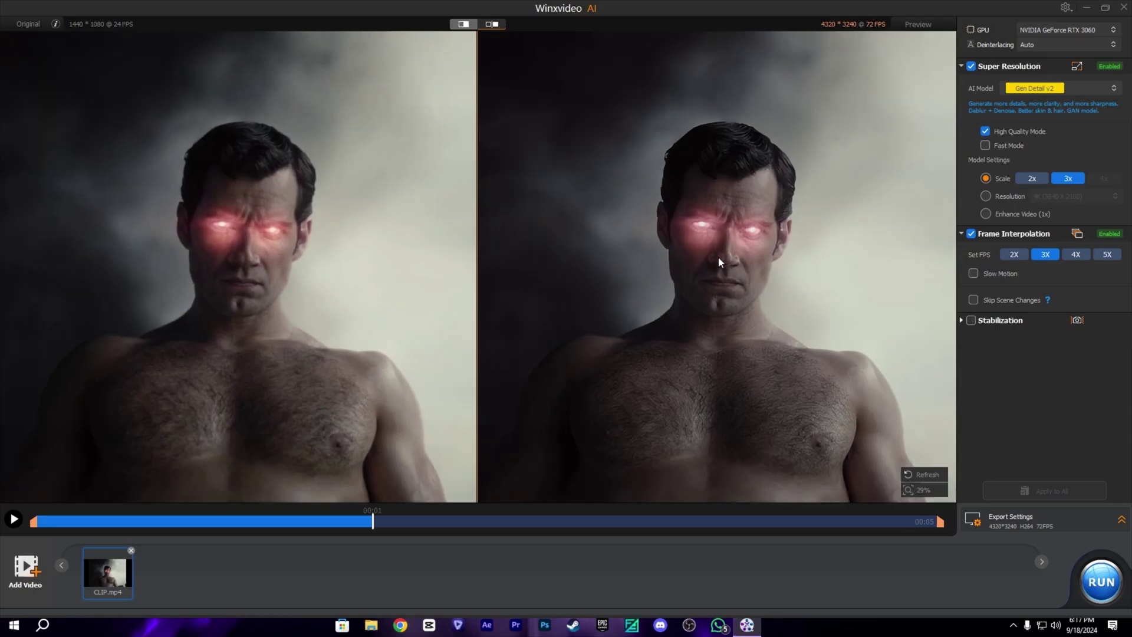
scroll(718, 257, down, 3)
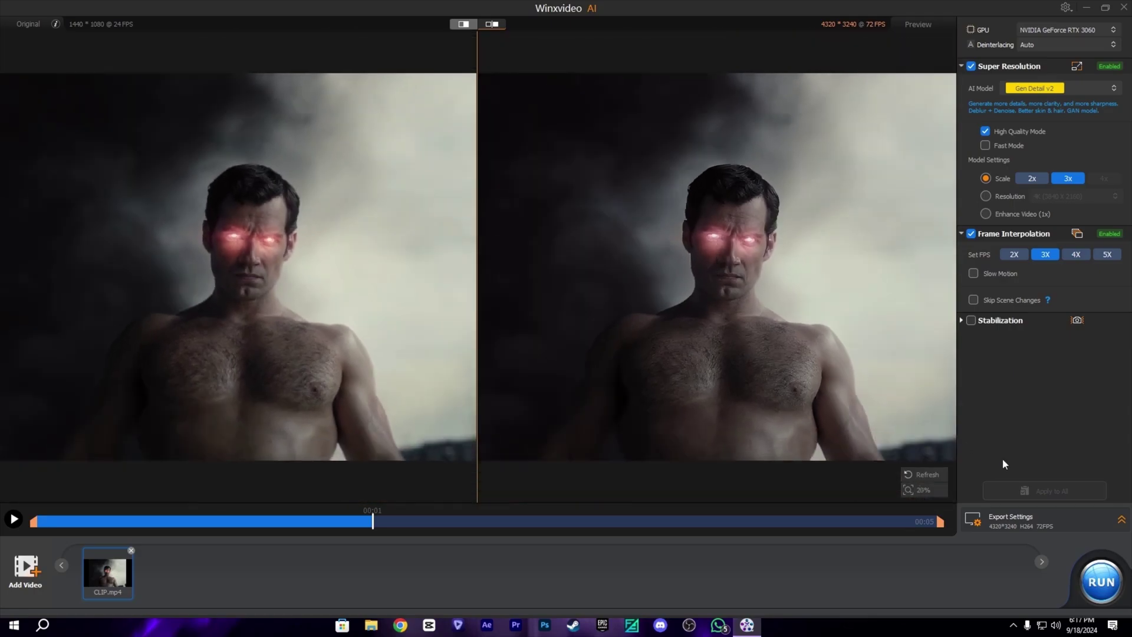
click(1101, 587)
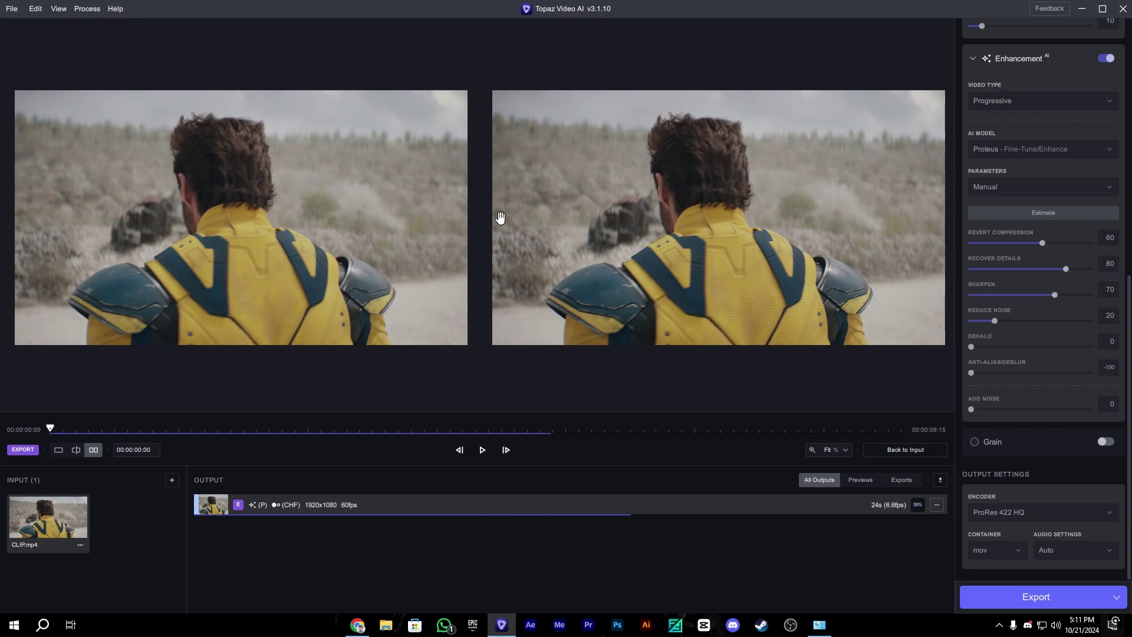
Step: Play the Proteus-enhanced preview in Topaz while the ProRes 422 HQ export runs
click(482, 449)
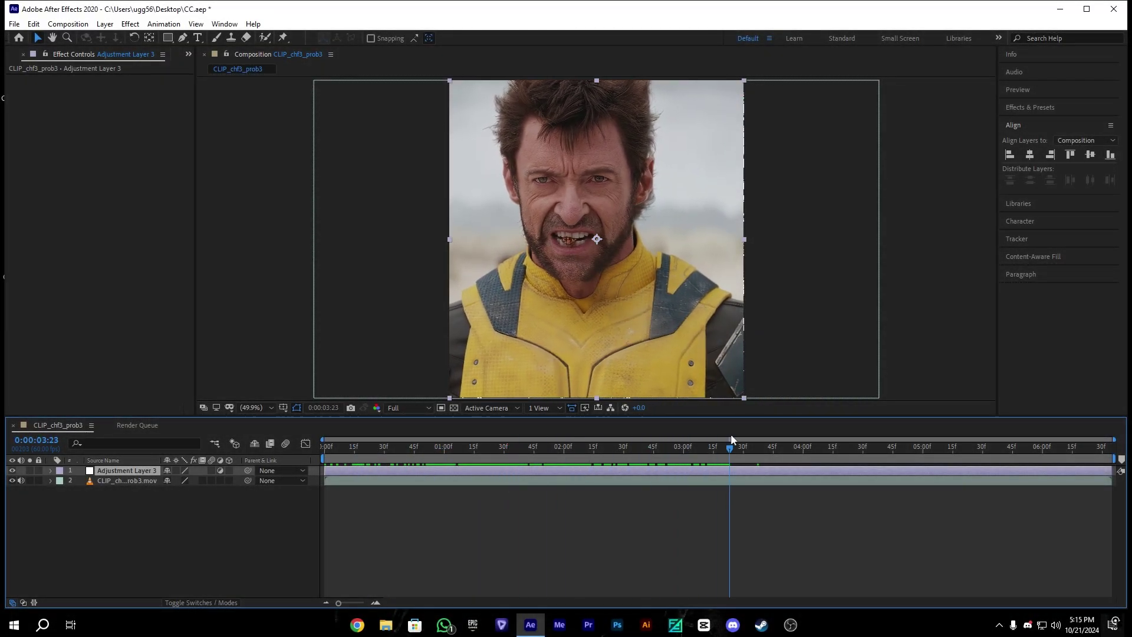
Step: Move the playhead to 0:00:04:30 and review the Composition Settings
drag(770, 434, 862, 419)
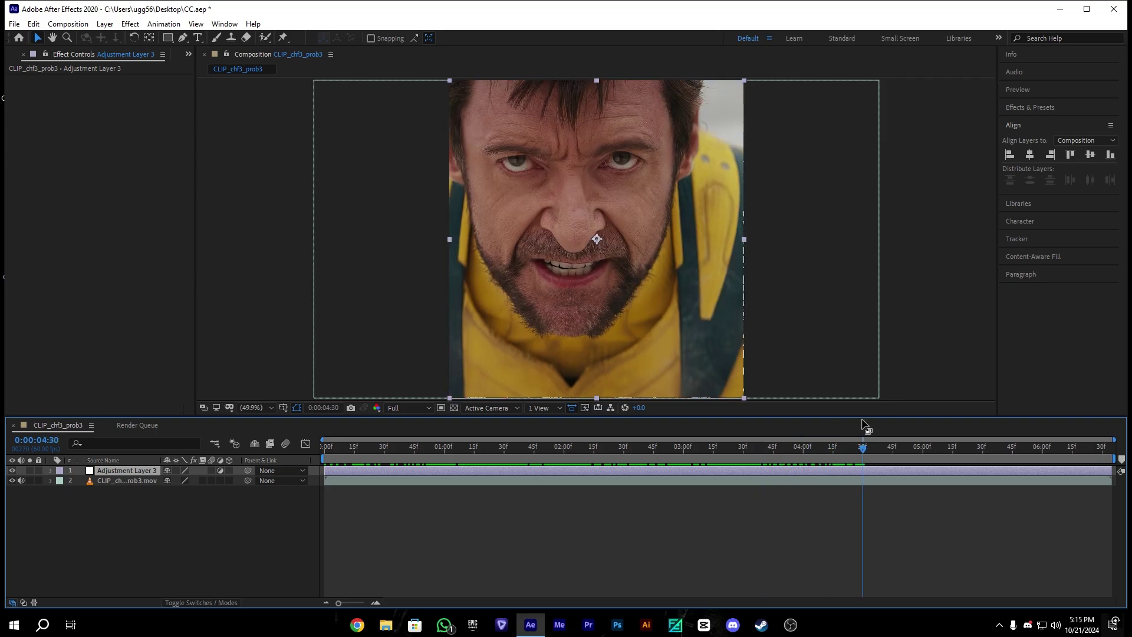
right_click(298, 477)
click(294, 389)
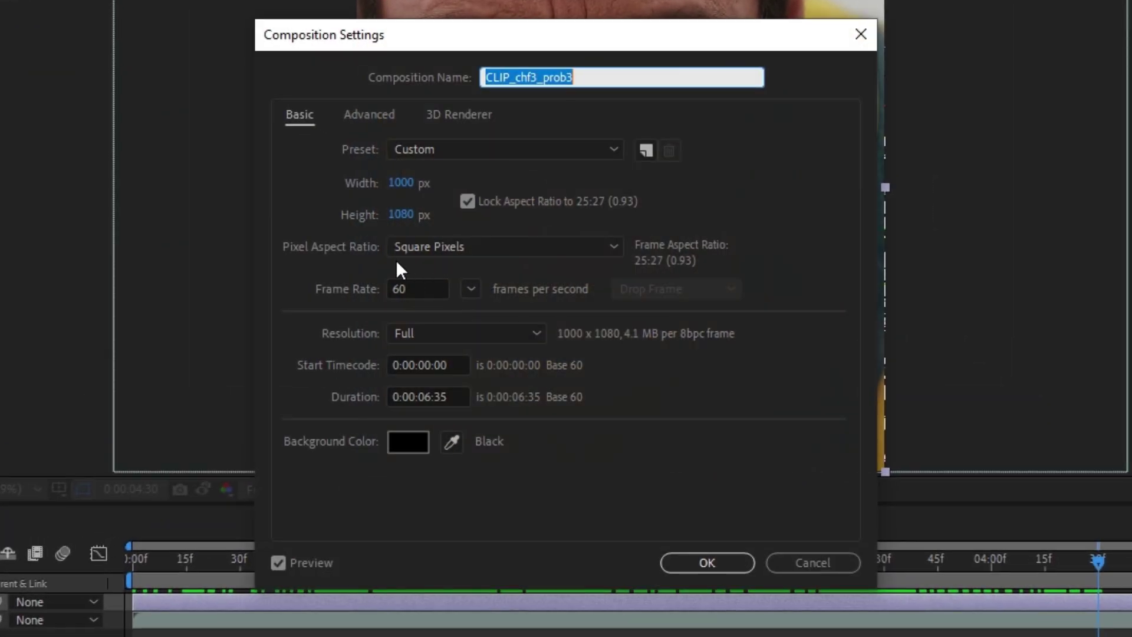
click(694, 563)
Step: Add S_Sharpen with Small Detail Size 3.00 and Sharpen Luma 0.5
key(ctrl+space)
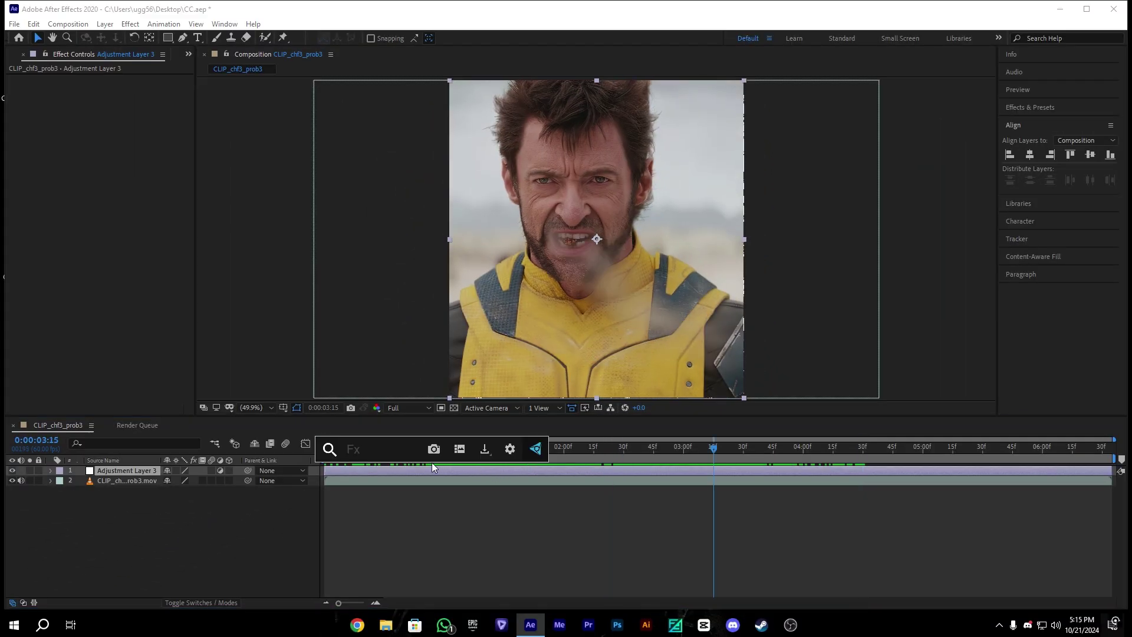
text(shar)
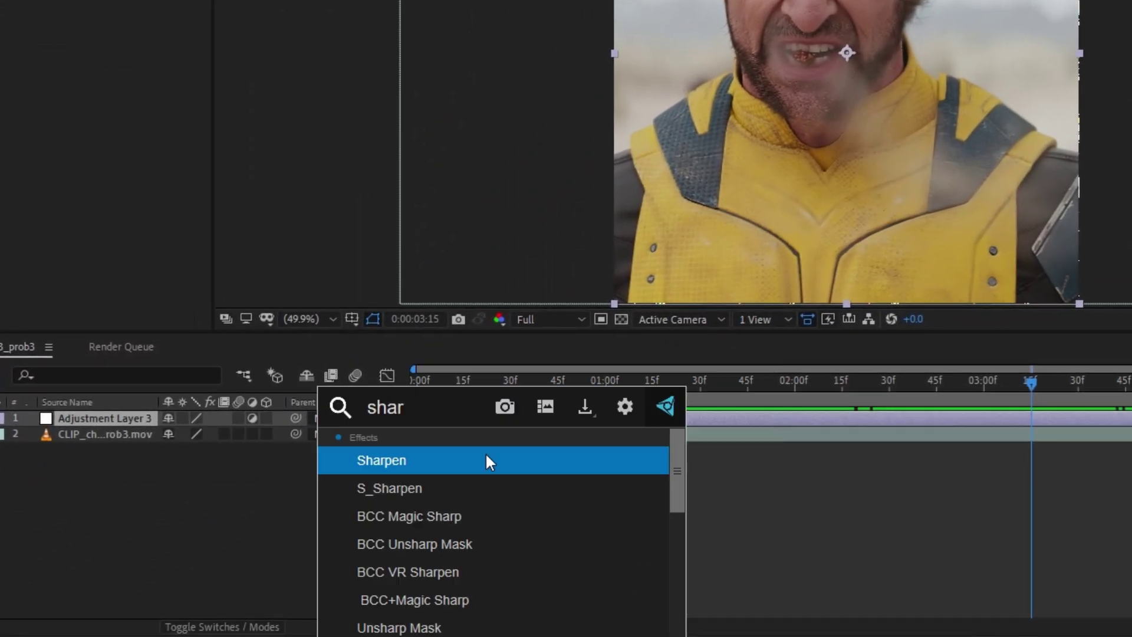
click(563, 443)
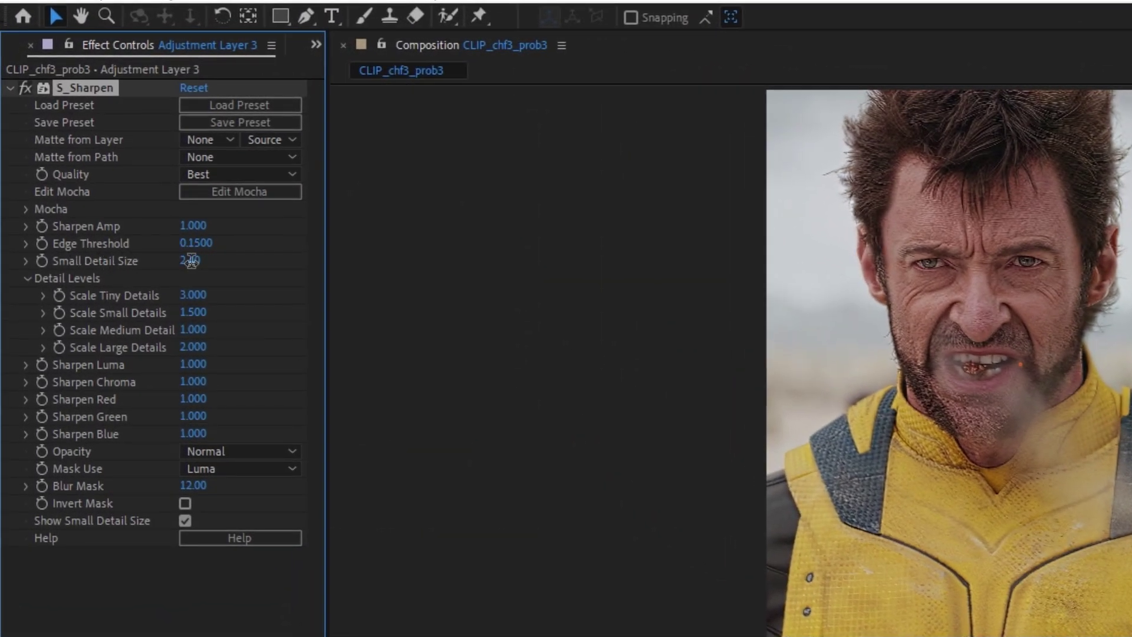
click(238, 260)
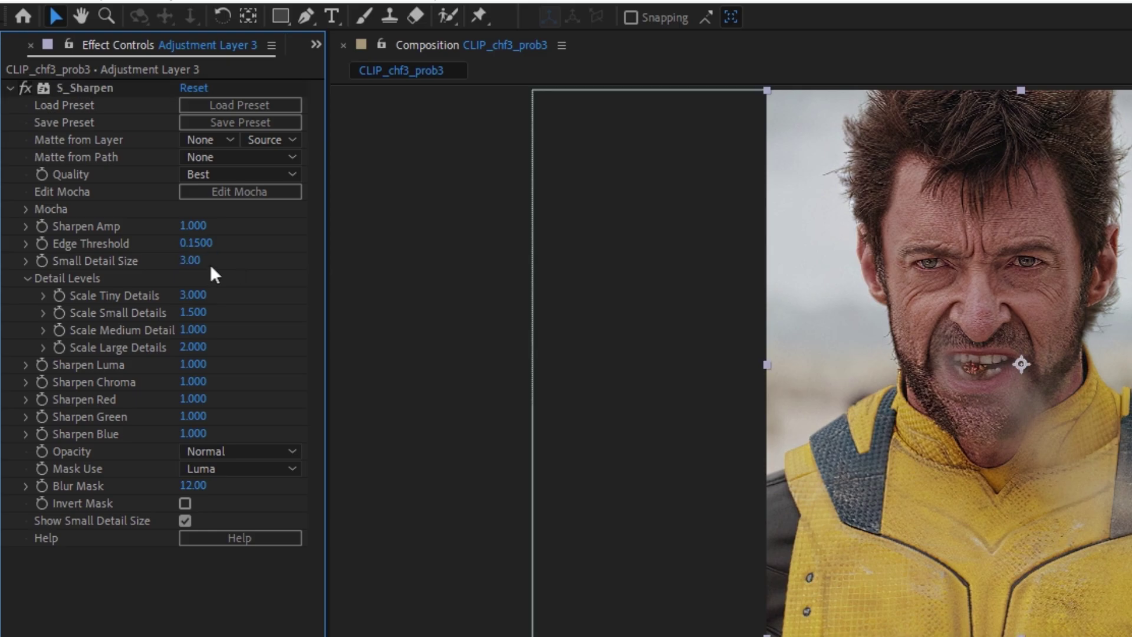
click(195, 364)
text(.5)
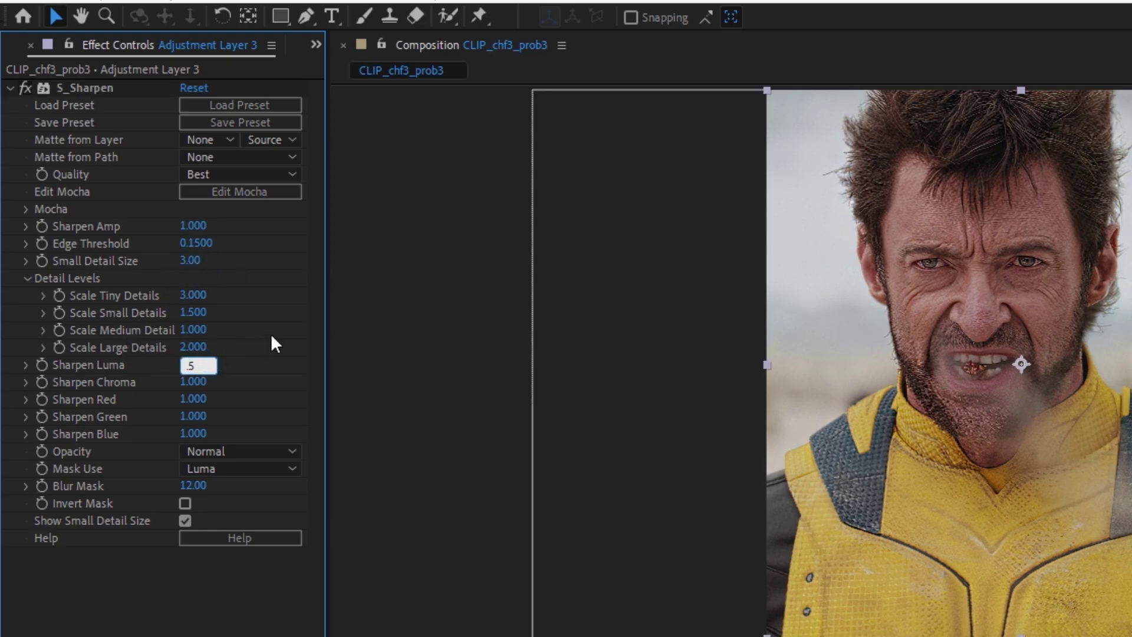
key(Return)
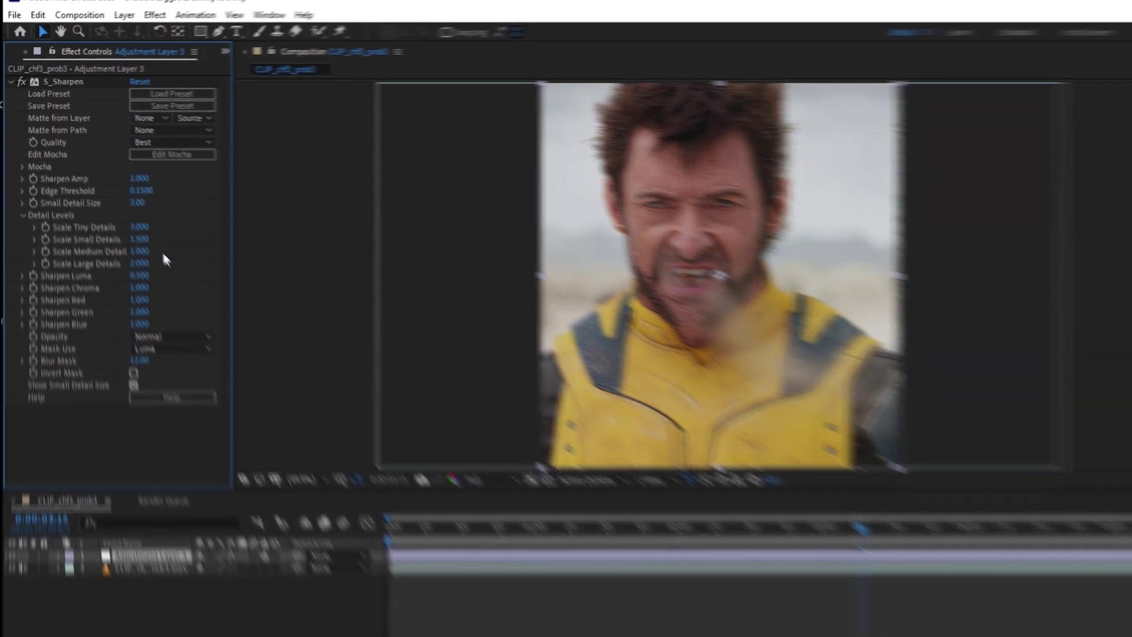
Step: Add BCC Unsharp Mask with Amount 10 and Radius 10
key(ctrl+space)
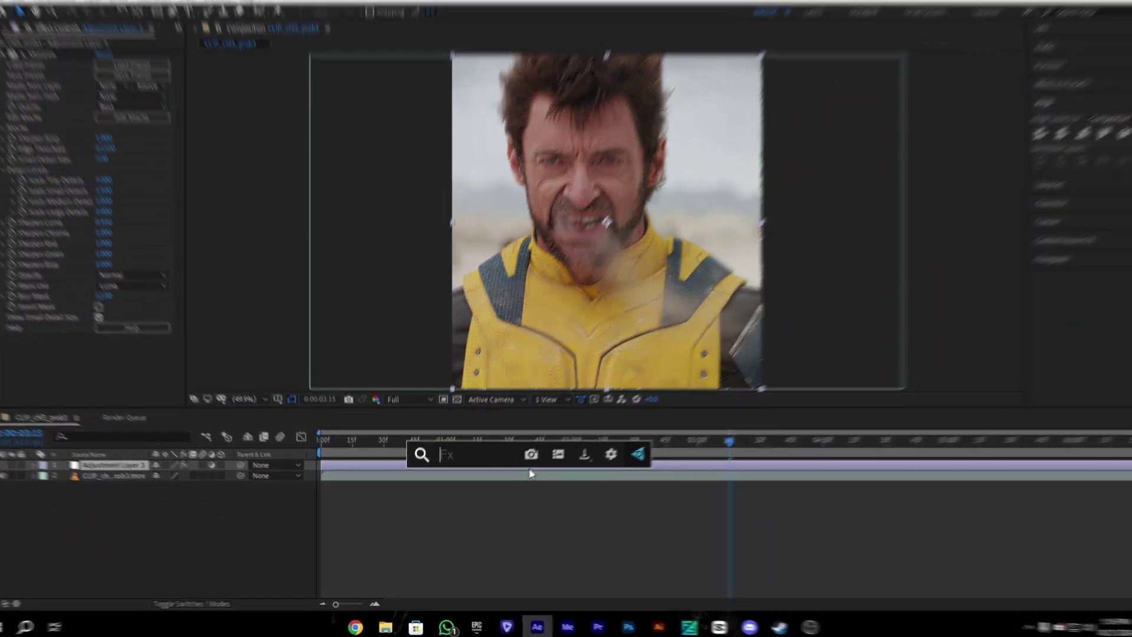
text(bcc )
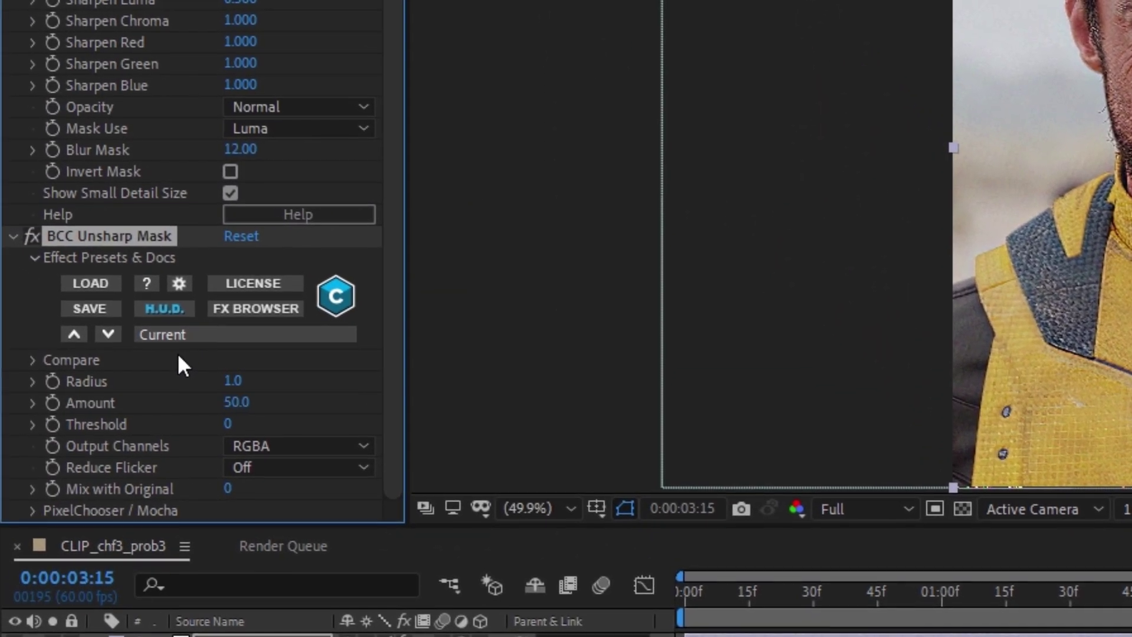
click(246, 403)
text(10)
key(Return)
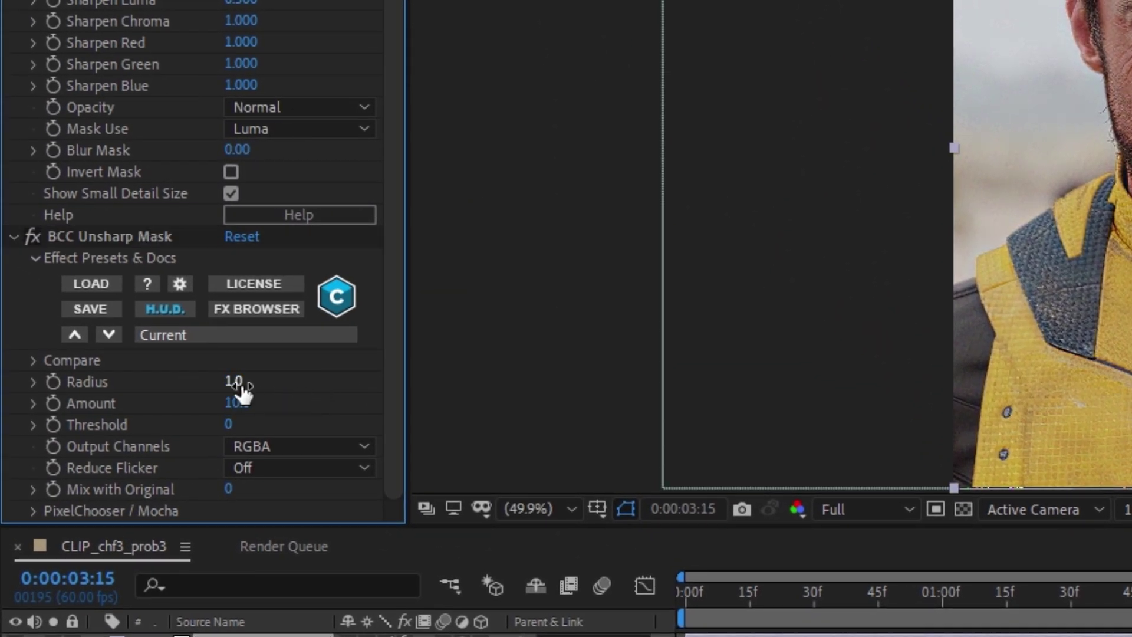
key(Return)
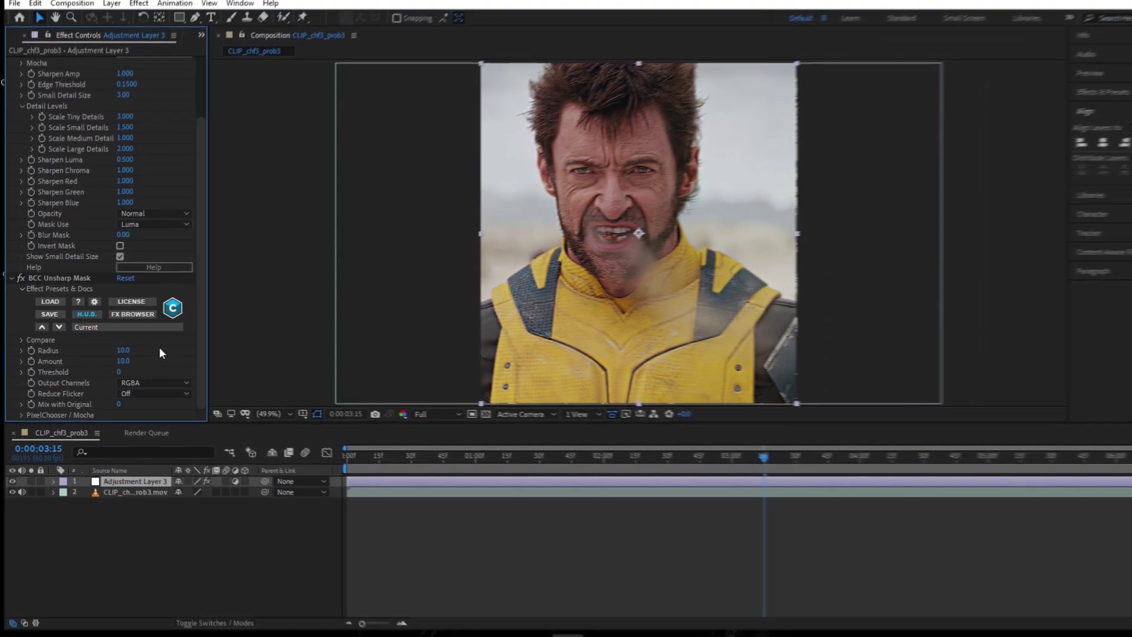
Step: Add Detail-preserving Upscale with its alpha upscaling set to Detail-preserving
key(ctrl+space)
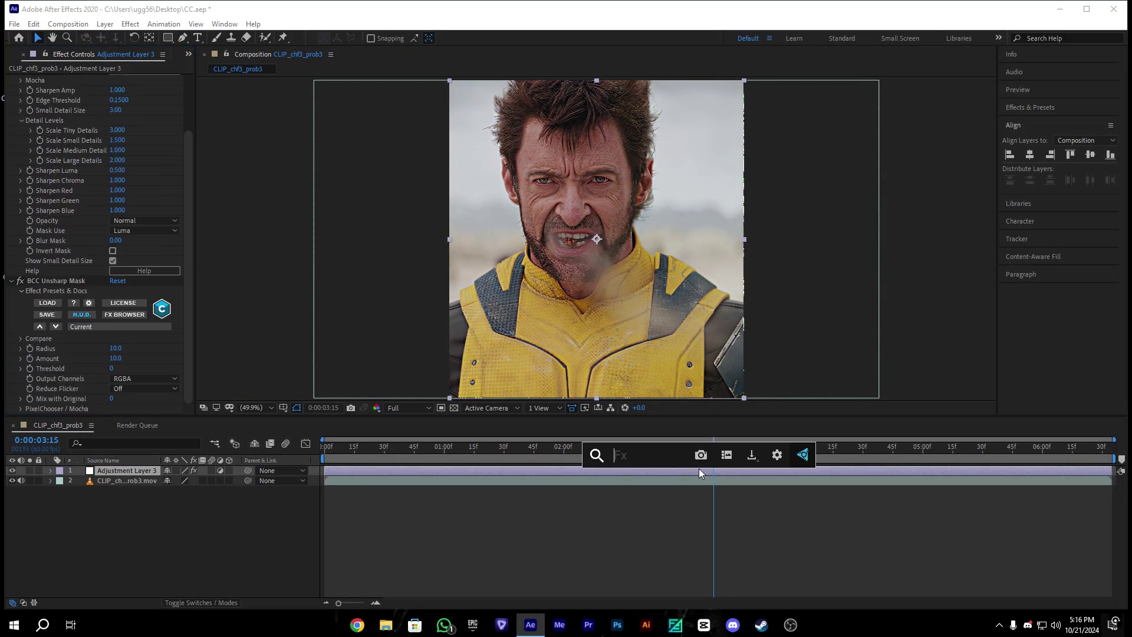
text(b)
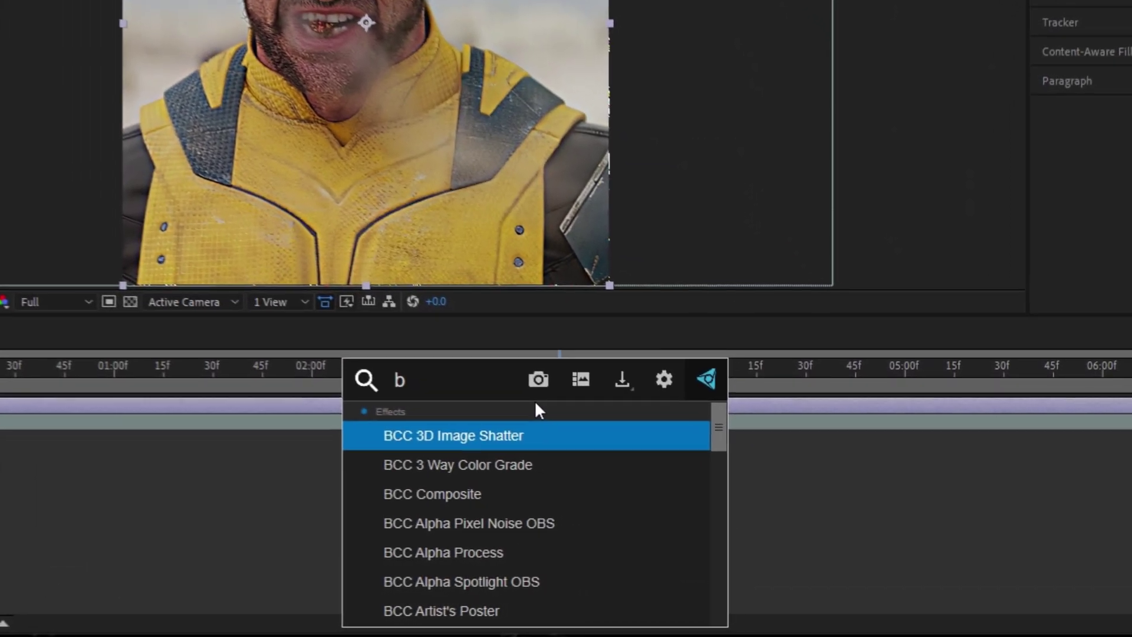
key(BackSpace)
text(det)
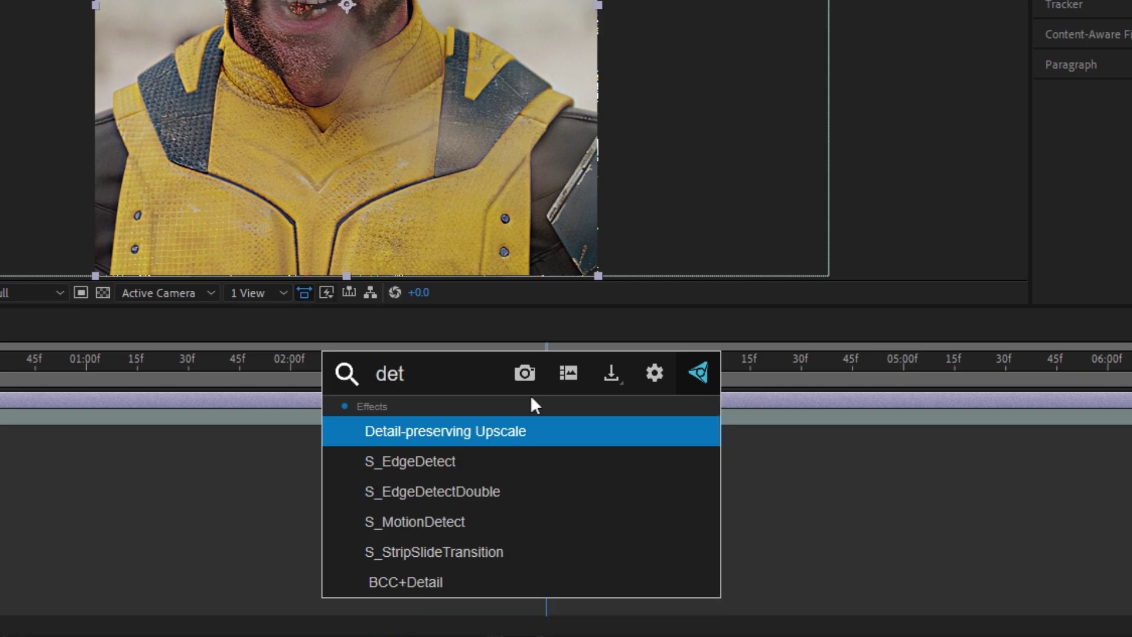
key(Return)
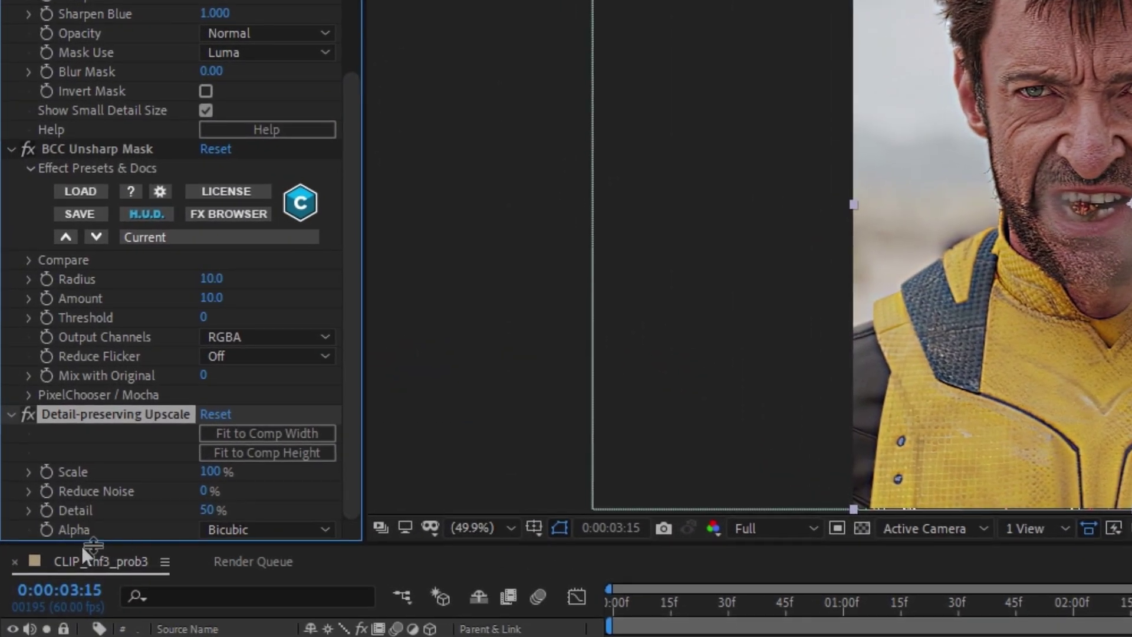
click(262, 535)
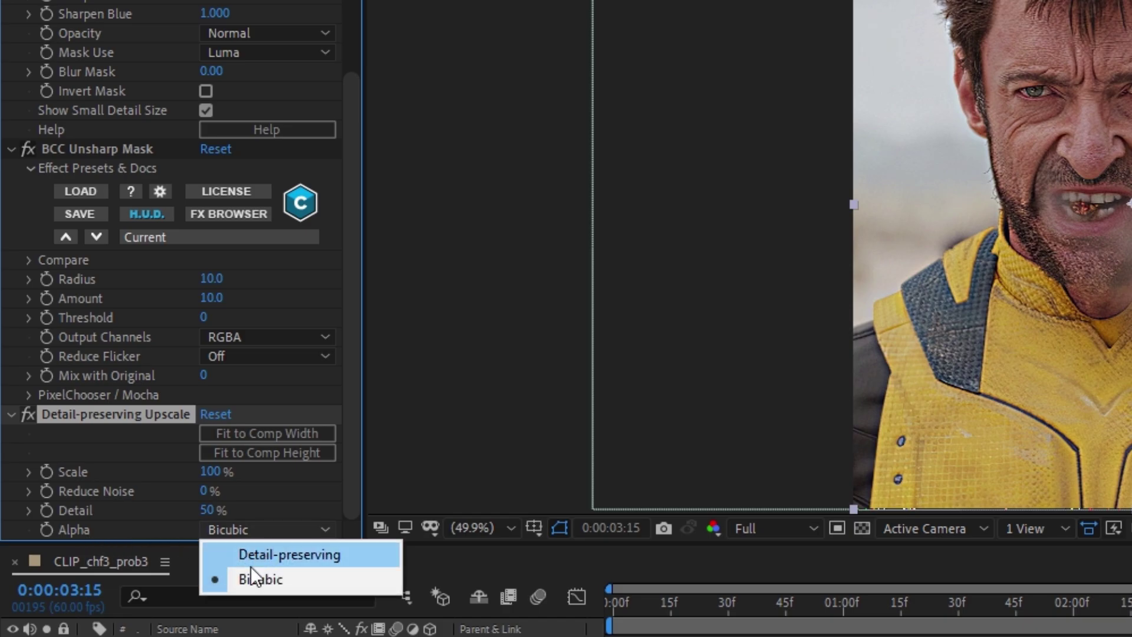
click(260, 560)
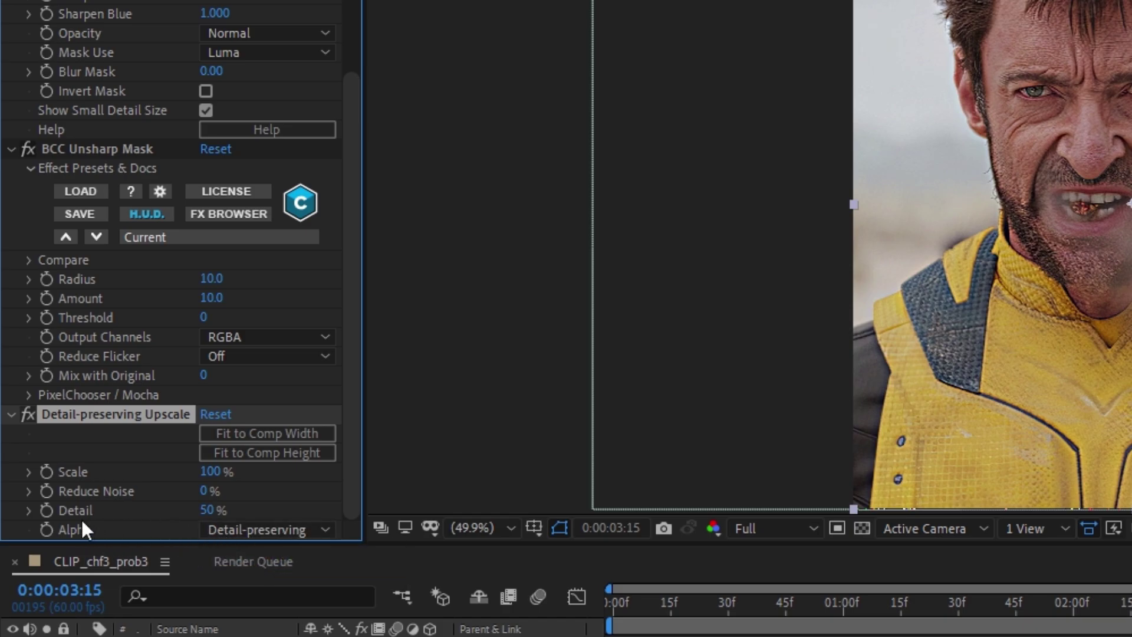
Step: Set upscale Detail to 100% and Reduce Noise to 50%, then toggle the layer to compare
drag(207, 511, 342, 514)
click(218, 491)
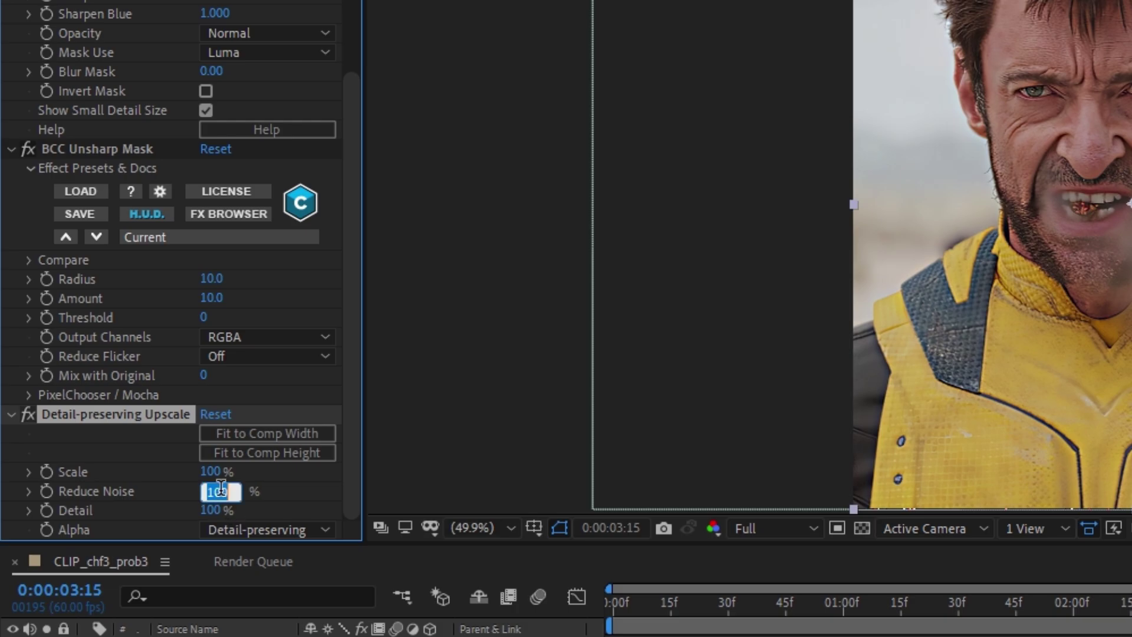
key(BackSpace)
text(50)
key(Return)
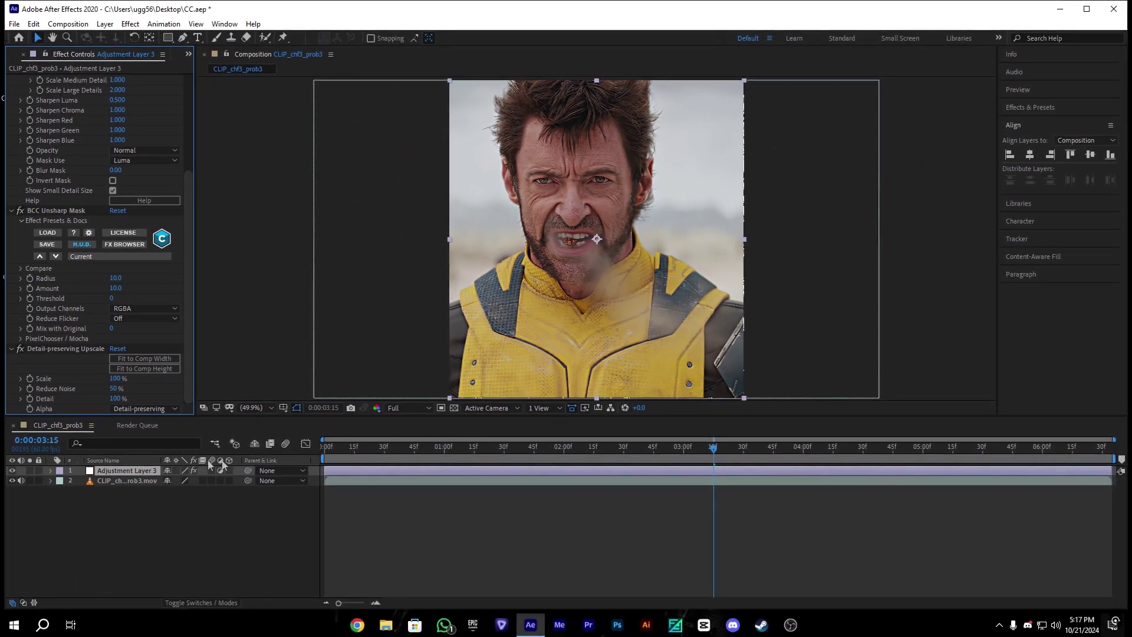
click(12, 469)
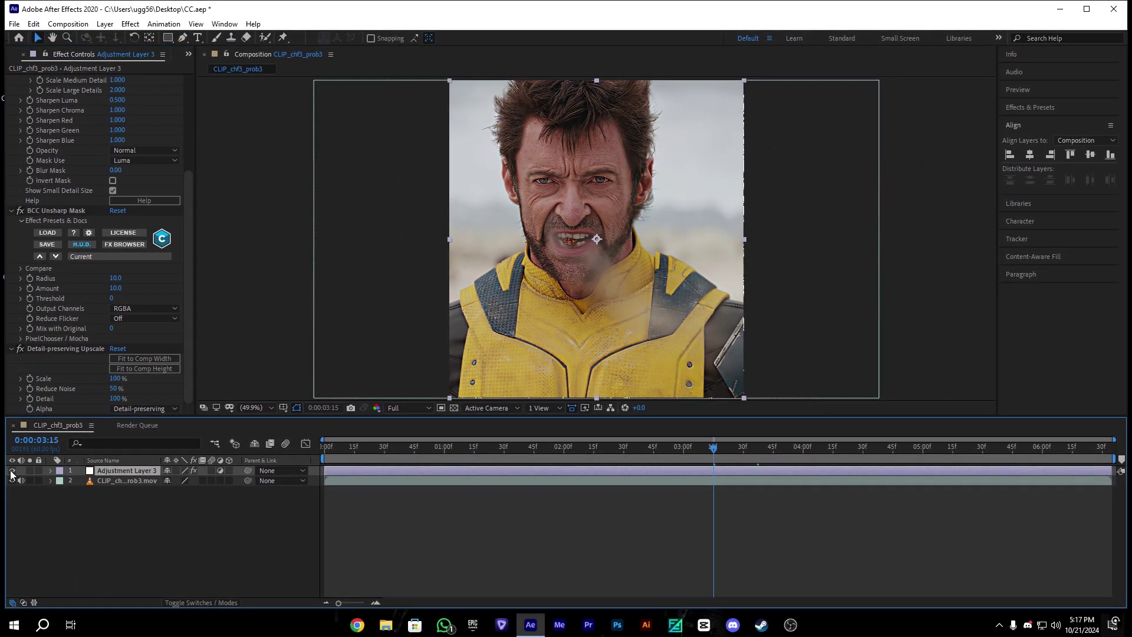
click(12, 470)
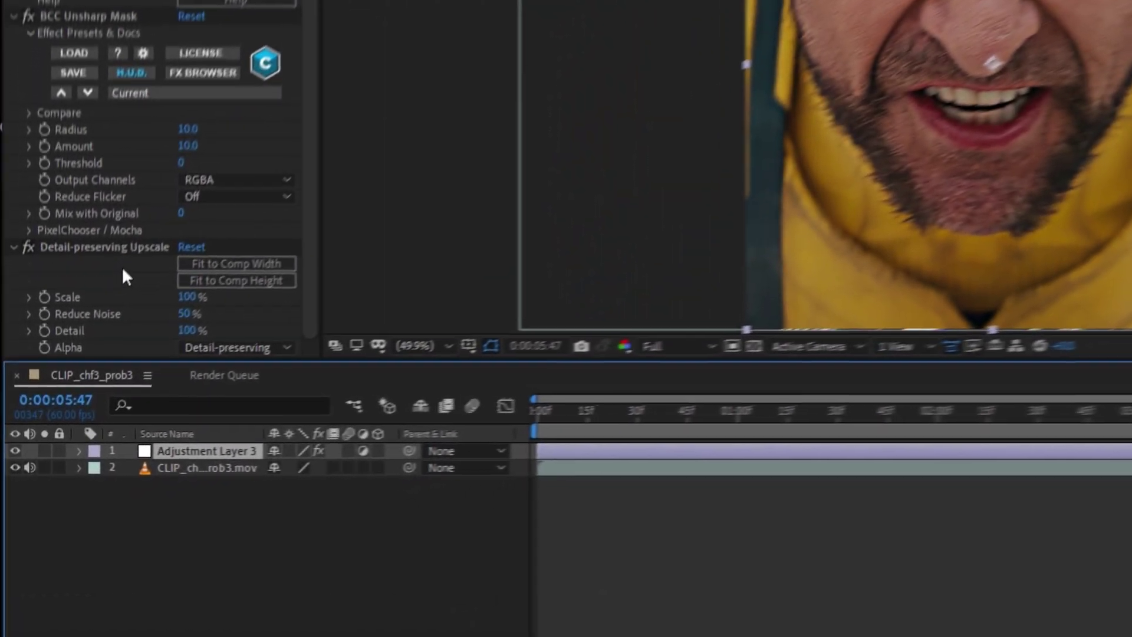
Step: Apply Magic Bullet Looks and add Spot Exposure and Lens Vignette to the chain
key(ctrl+space)
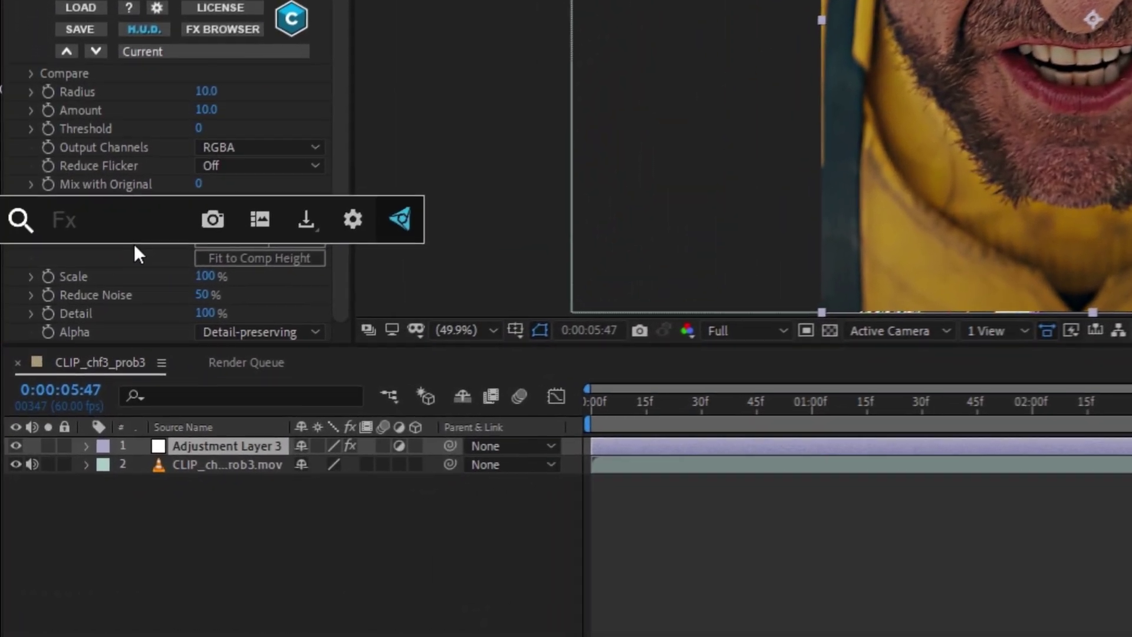
text(lo)
click(125, 273)
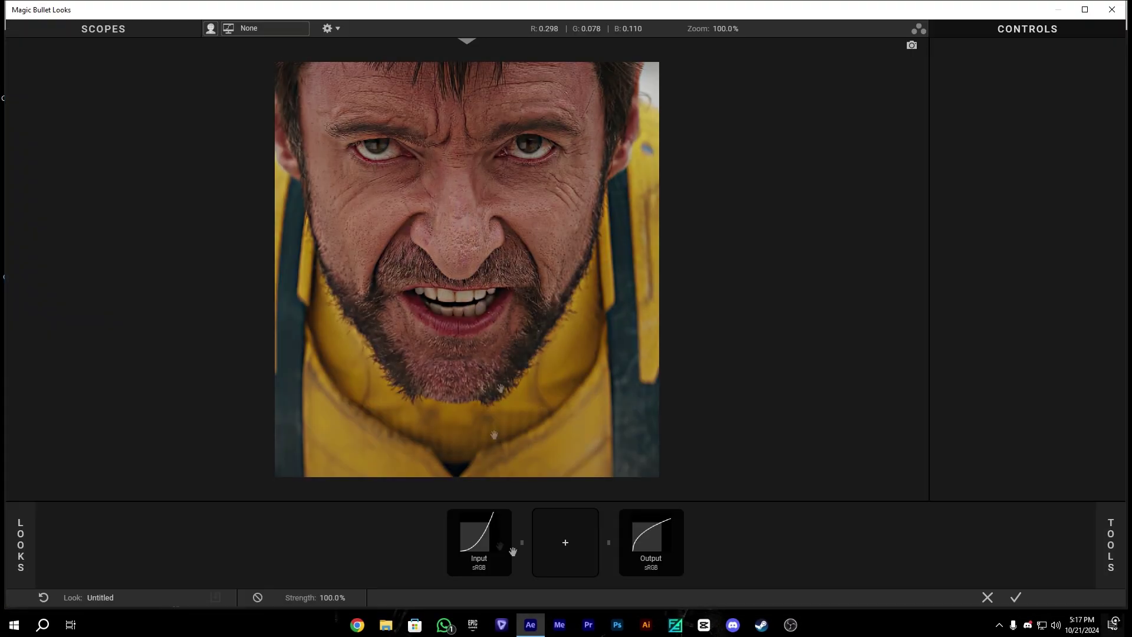
click(1110, 542)
drag(804, 167, 528, 542)
drag(943, 273, 601, 542)
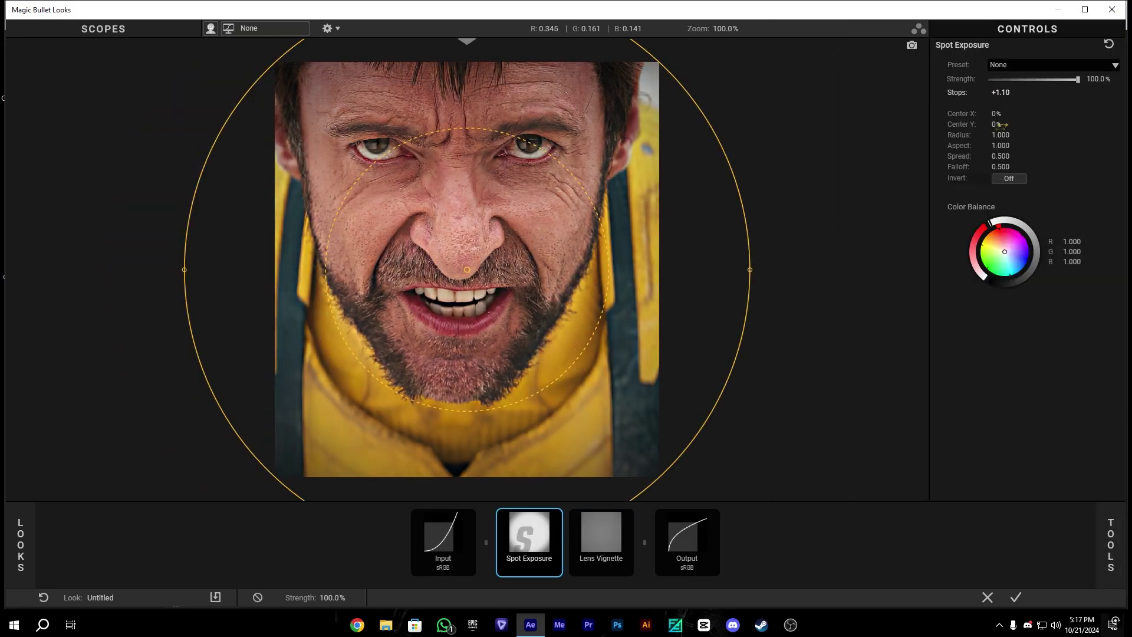
Step: Replace a trial LUT tool with Colorista after Lens Vignette
click(1110, 542)
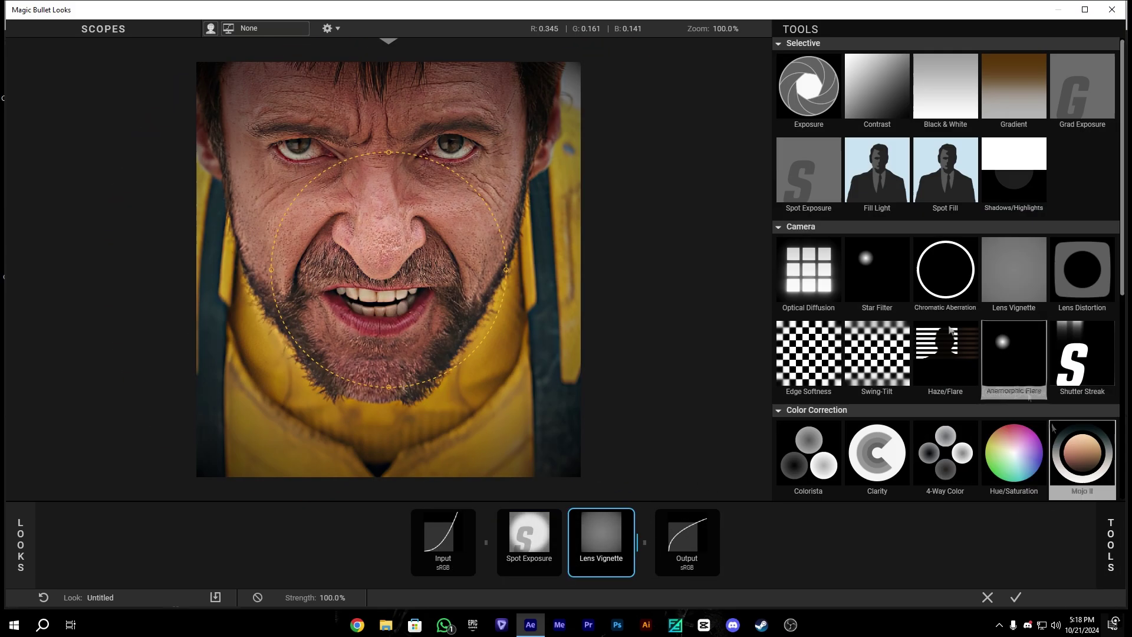
drag(1011, 454, 636, 542)
click(1068, 430)
key(Delete)
click(1110, 542)
double_click(1001, 334)
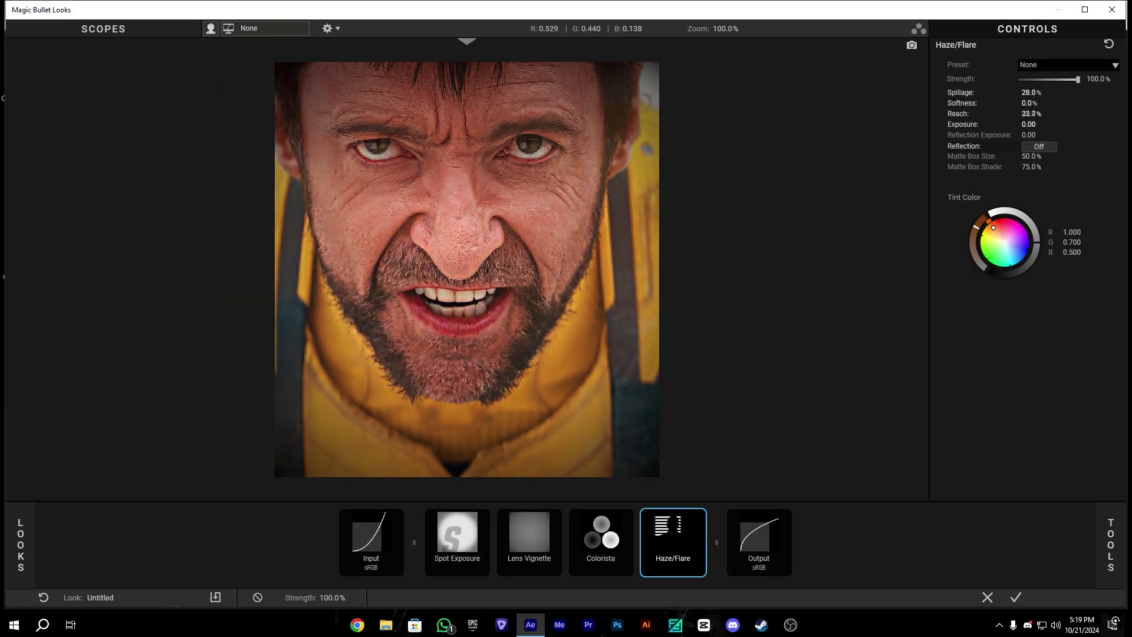
Step: Adjust Haze/Flare and add Telecine Net with lowered density
drag(1035, 127, 1082, 124)
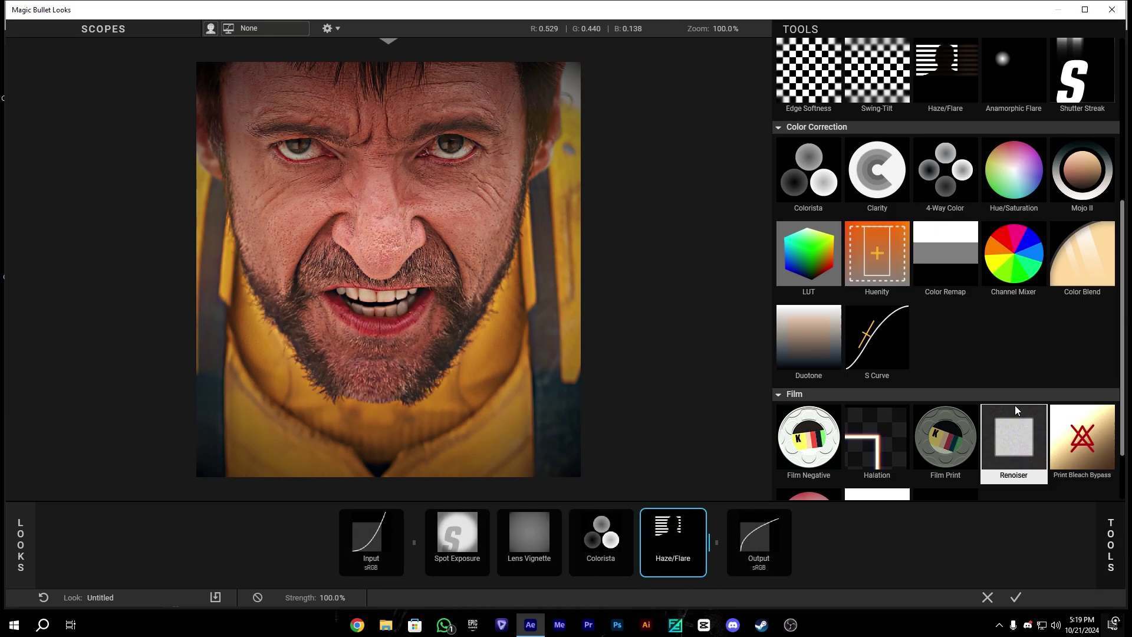
scroll(945, 295, down, 2)
drag(945, 518, 716, 539)
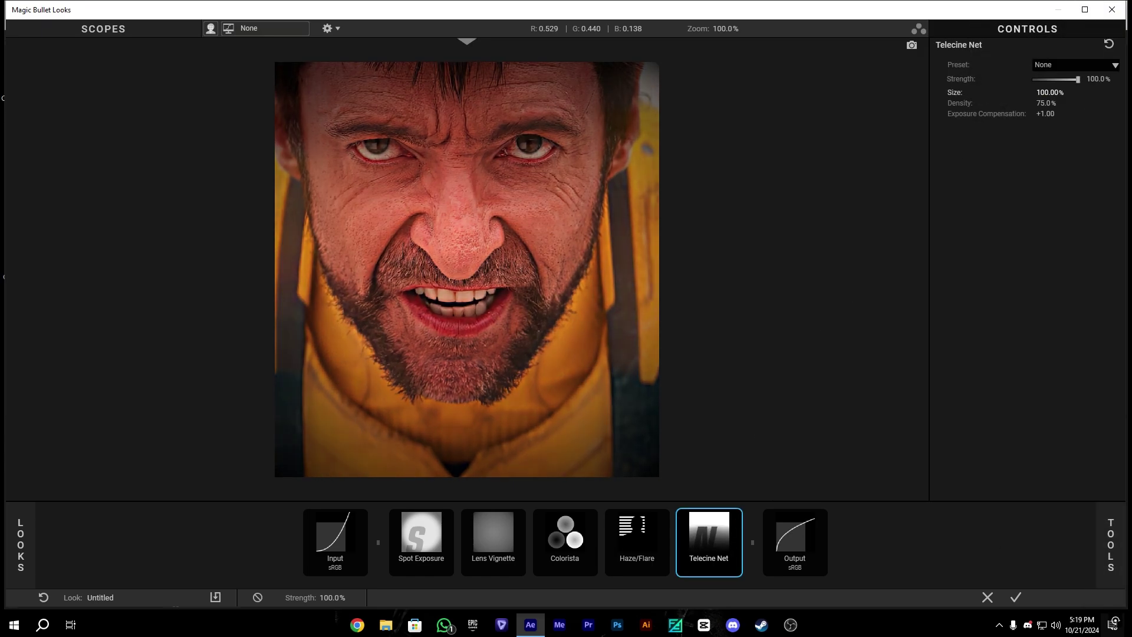
click(737, 517)
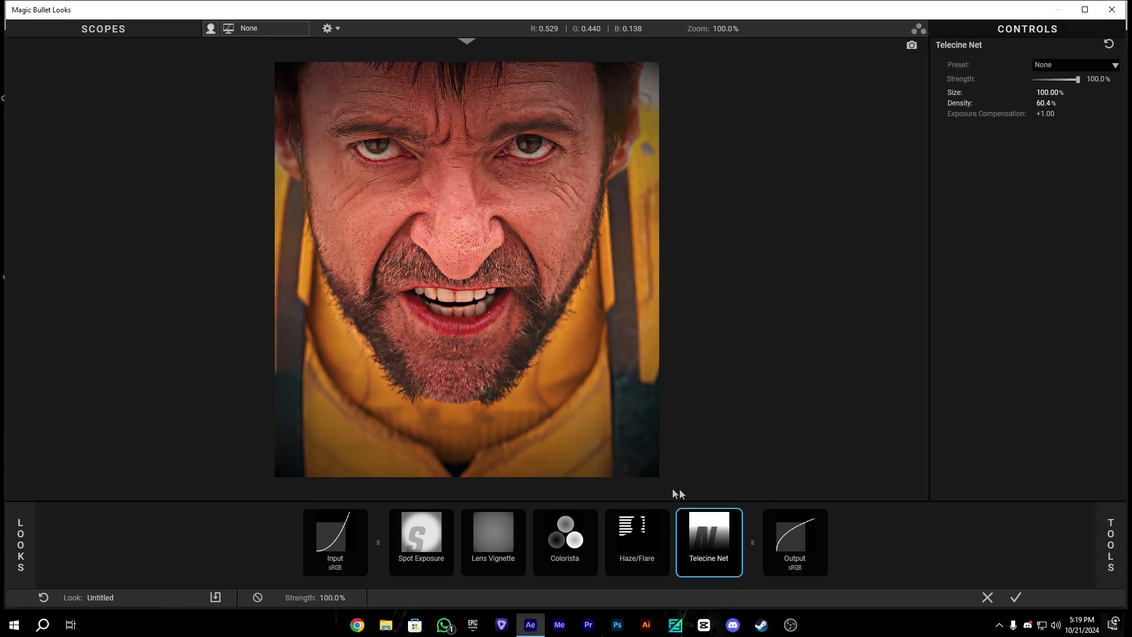
Step: Accept the look in the Looks editor and scrub to earlier frames to review the grade
click(1015, 597)
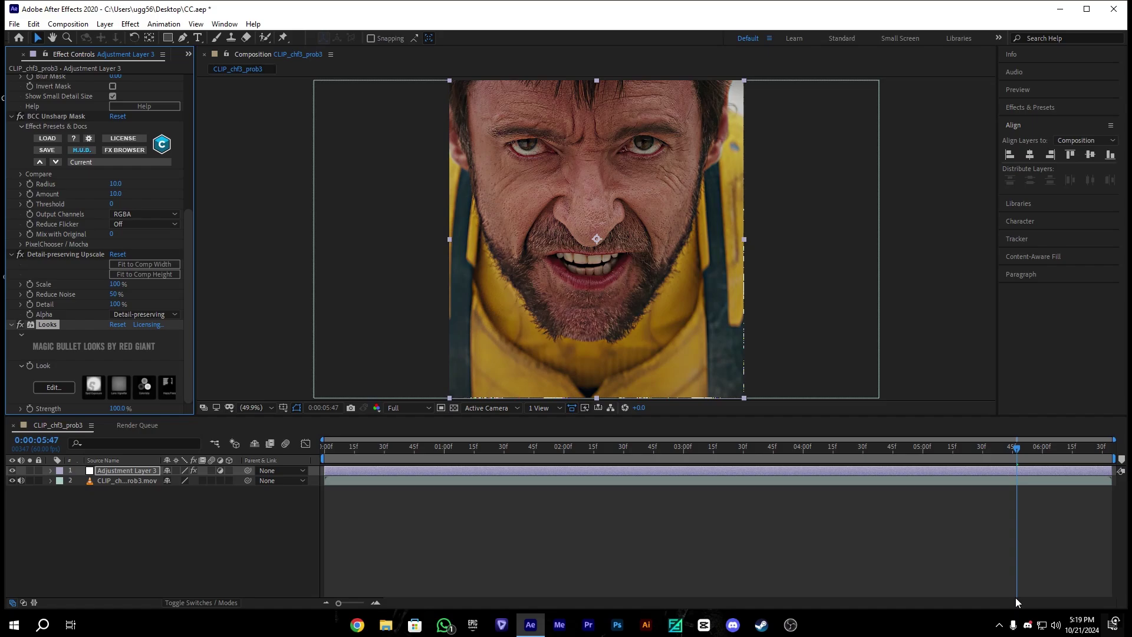
click(896, 454)
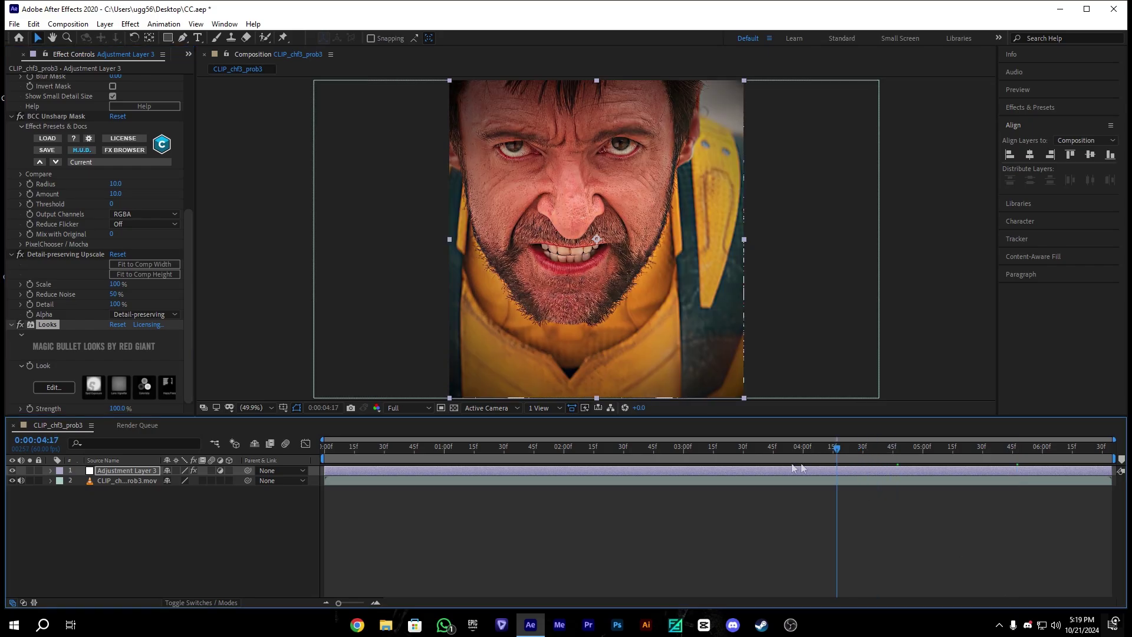
click(680, 463)
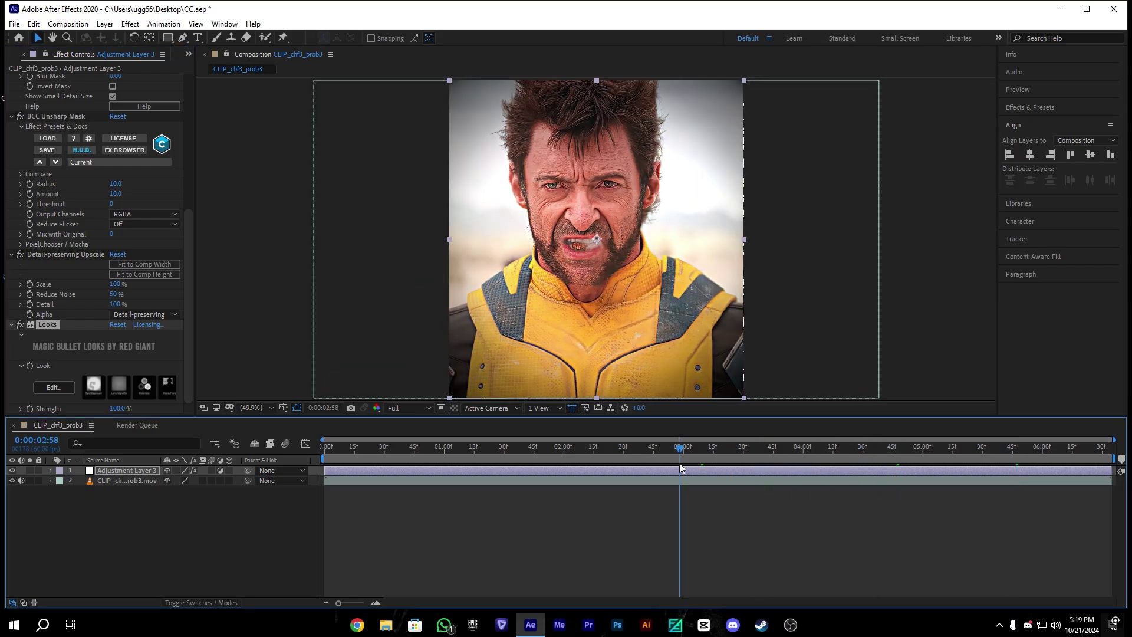
mouse_move(679, 462)
mouse_down()
mouse_move(406, 480)
mouse_move(689, 486)
mouse_up()
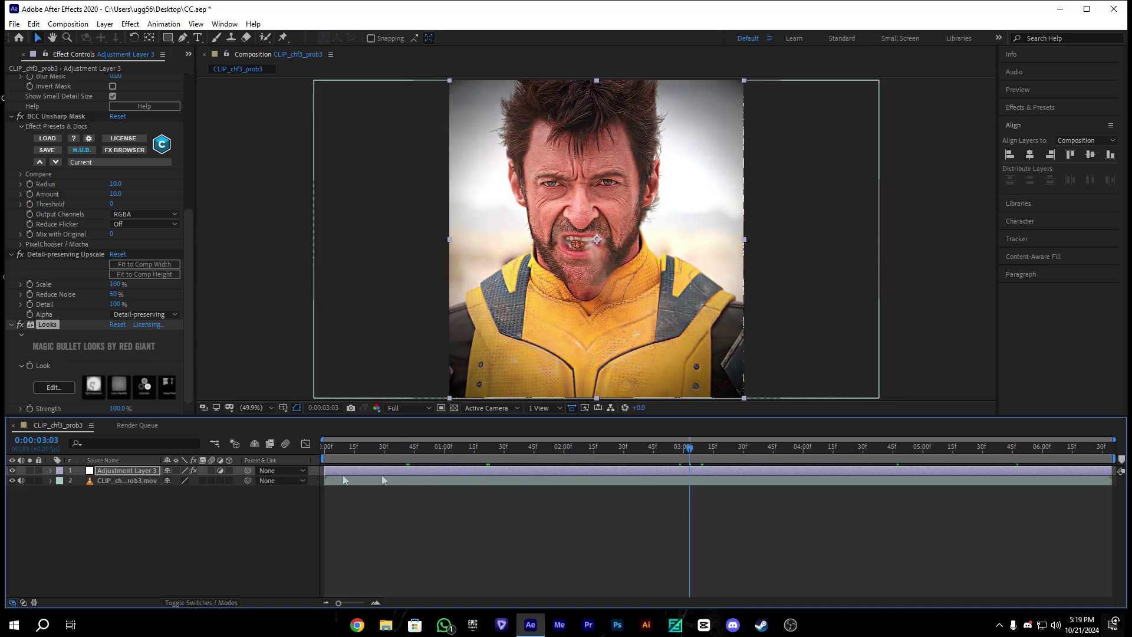
Step: Toggle Adjustment Layer 3 on and off to compare, checking frames near the clip's end
click(12, 470)
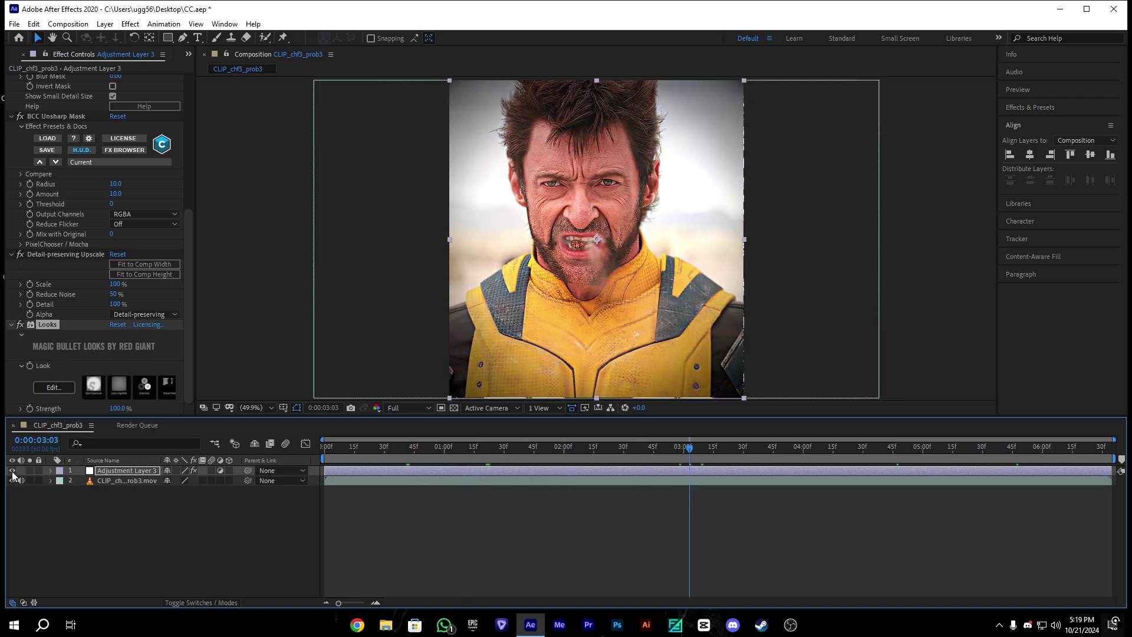
click(11, 470)
click(11, 470)
click(949, 454)
click(986, 448)
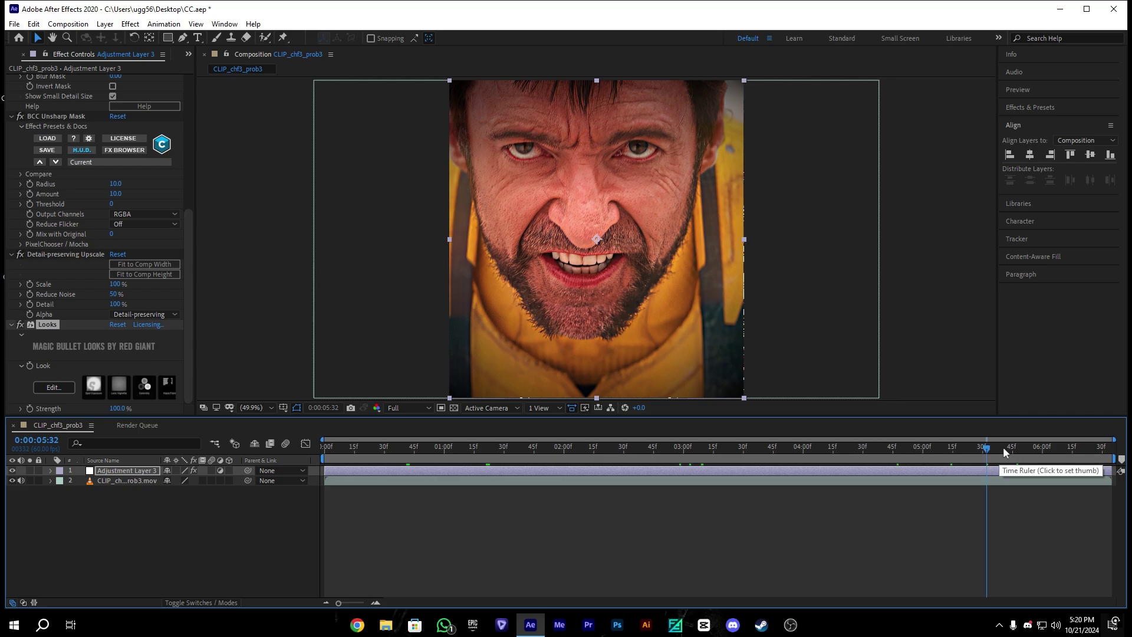
click(1003, 447)
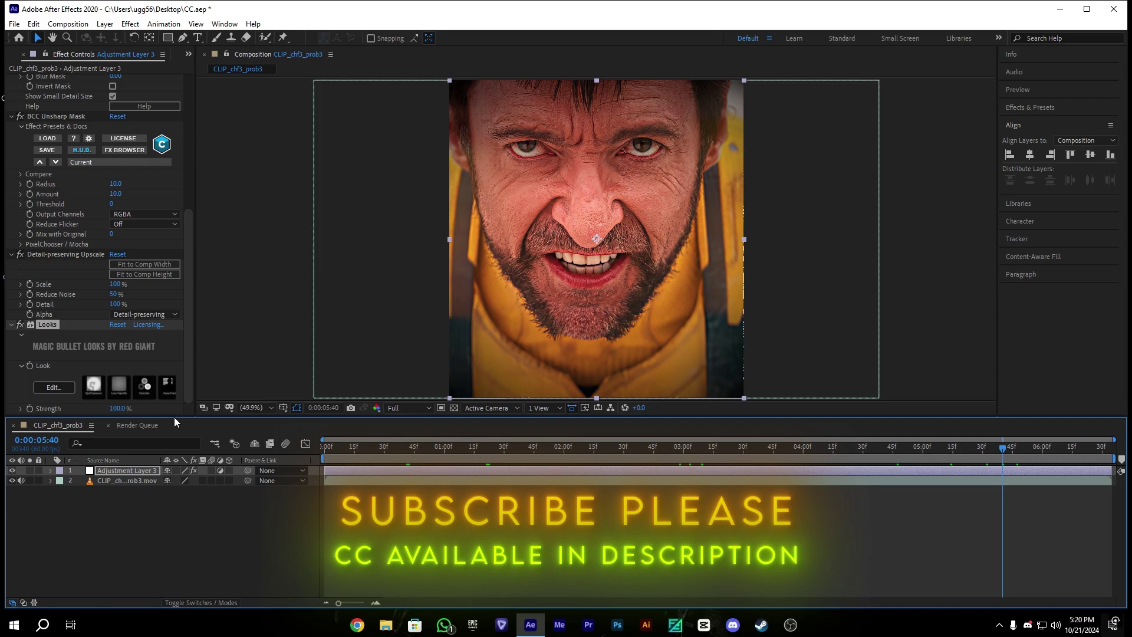
Step: Open the Composition Settings and confirm them unchanged
right_click(223, 570)
click(279, 462)
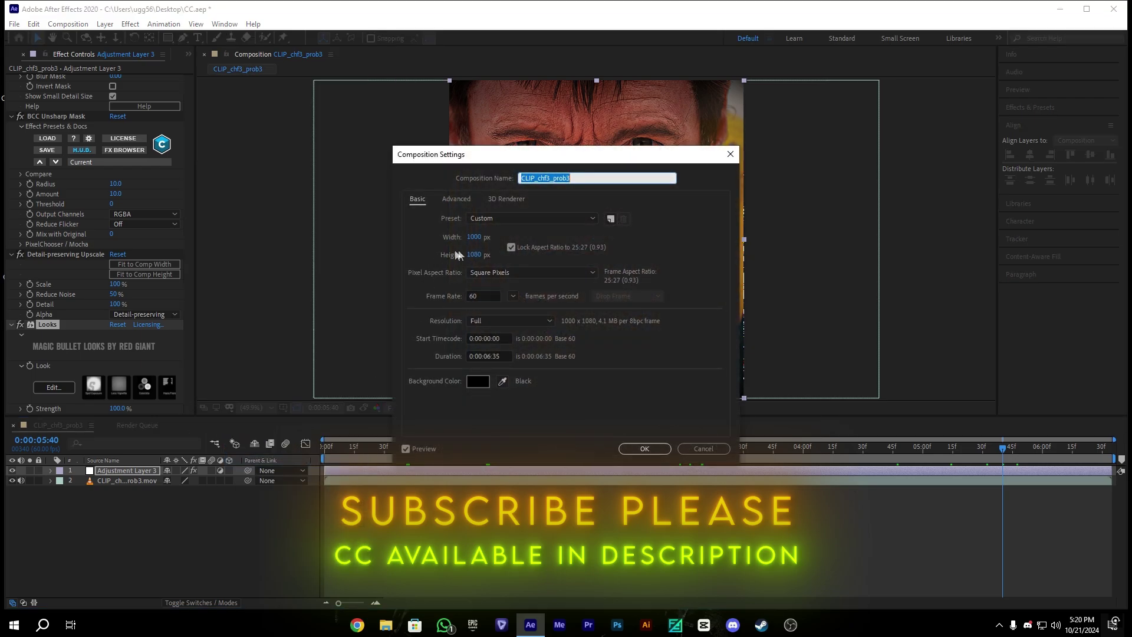
click(653, 452)
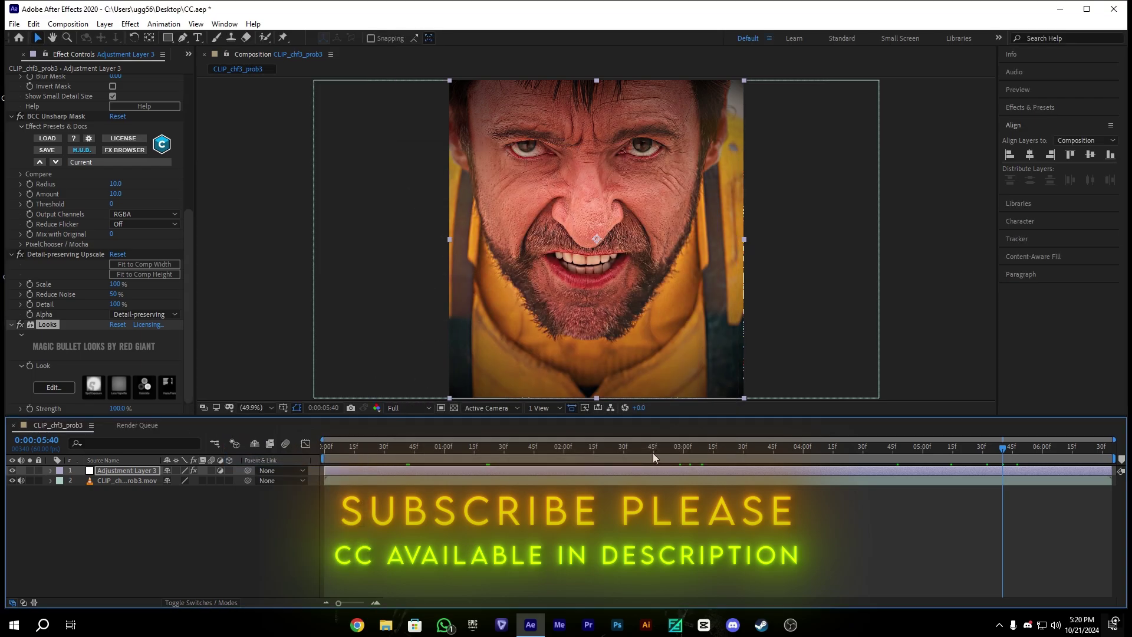